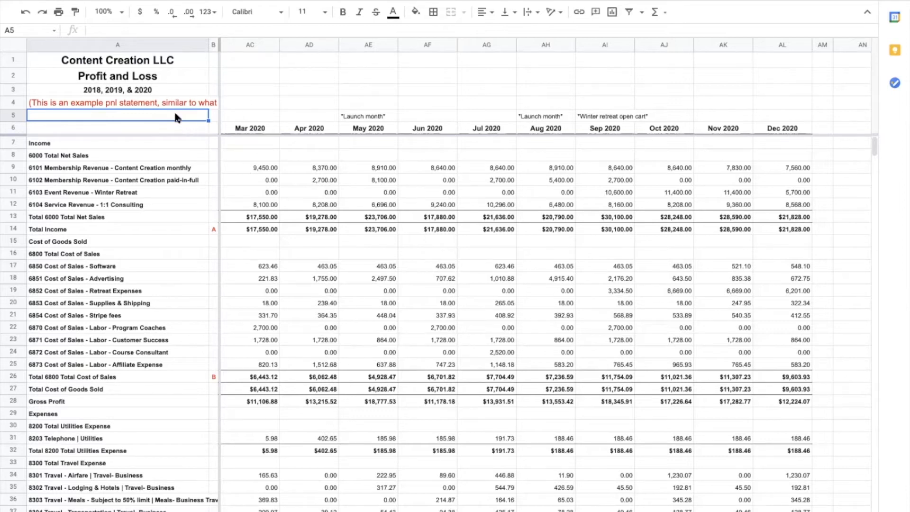
- Examine the income and cost of sales accounts in the 2020 months of the profit and loss statement
left_click(256, 168)
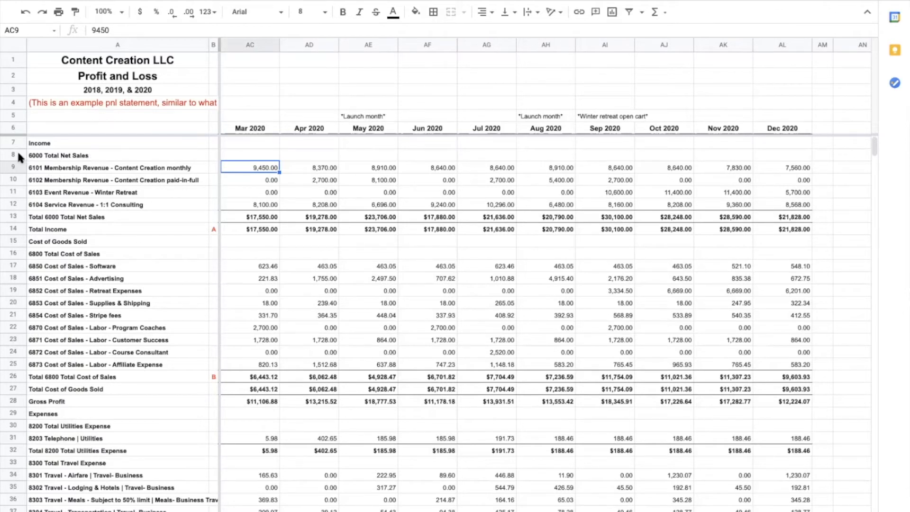
left_click_drag(17, 155, 19, 461)
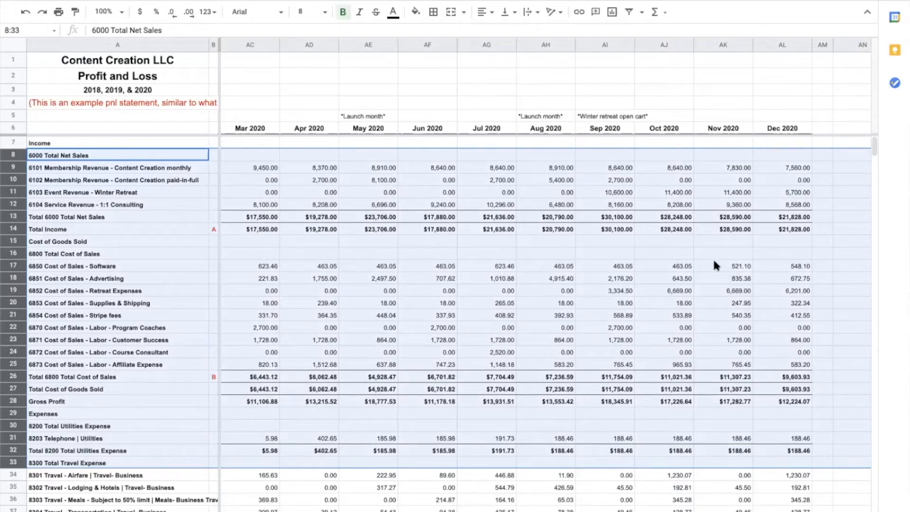
left_click(263, 315)
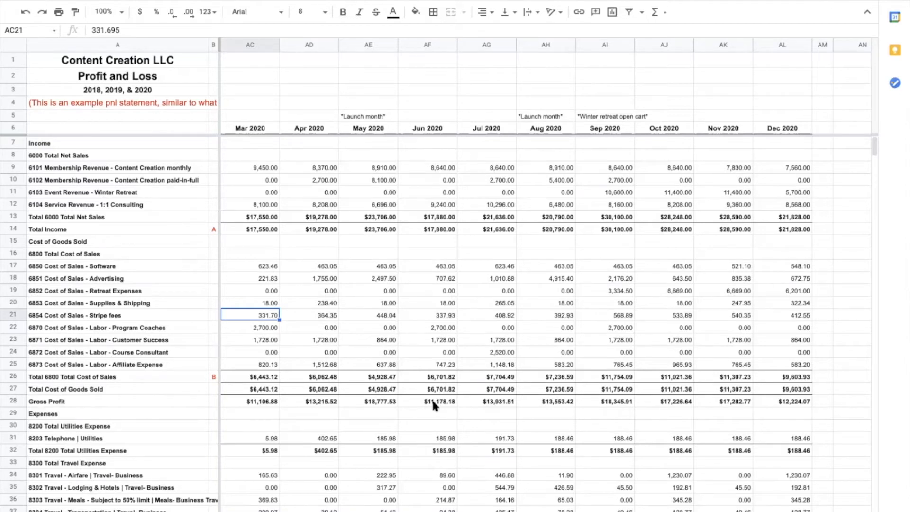
left_click(137, 169)
left_click(137, 184)
left_click(137, 192)
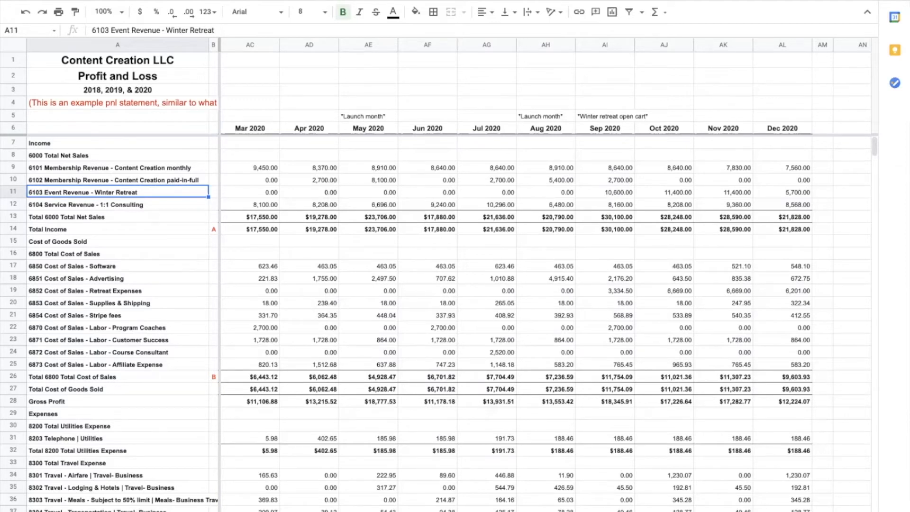
left_click(314, 265)
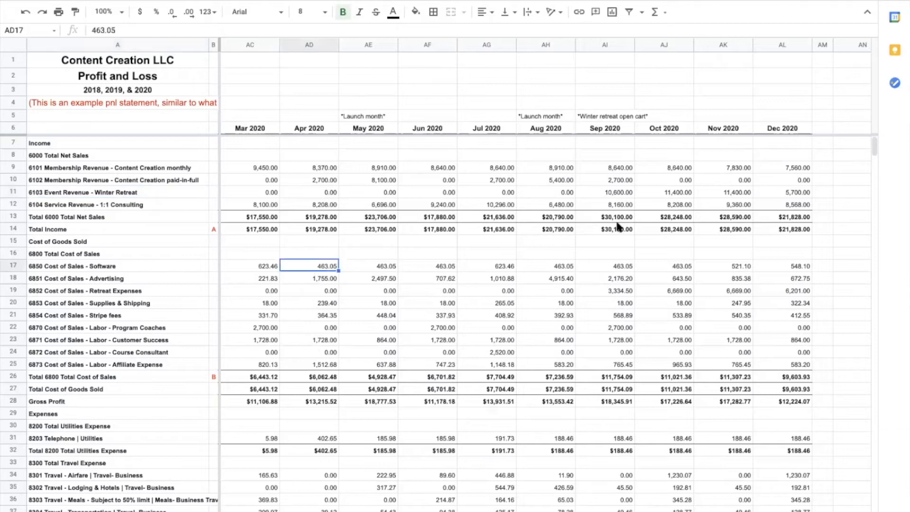
- Copy the Jan 2020 to Dec 2020 month headers (AA6:AL6) from the profit and loss statement
left_click_drag(788, 128, 482, 133)
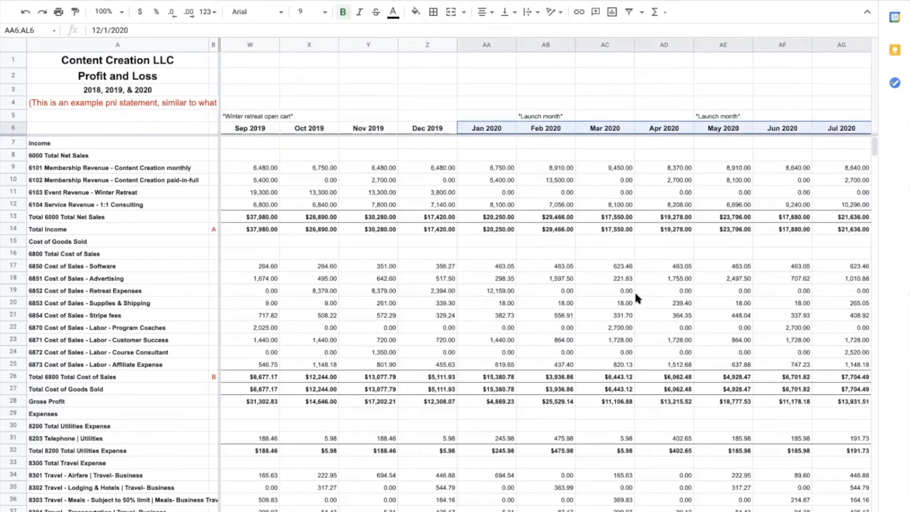
key("ctrl+c")
scroll(545, 284, "right", 3)
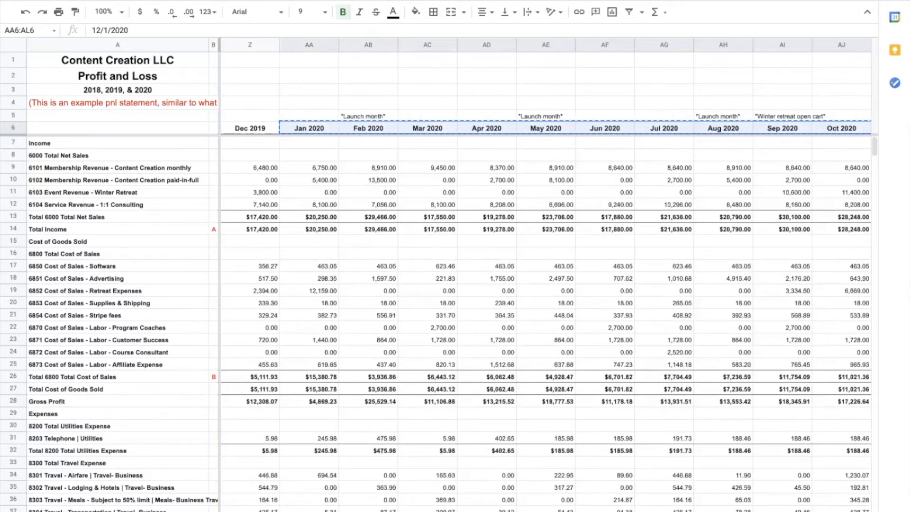
right_click(321, 131)
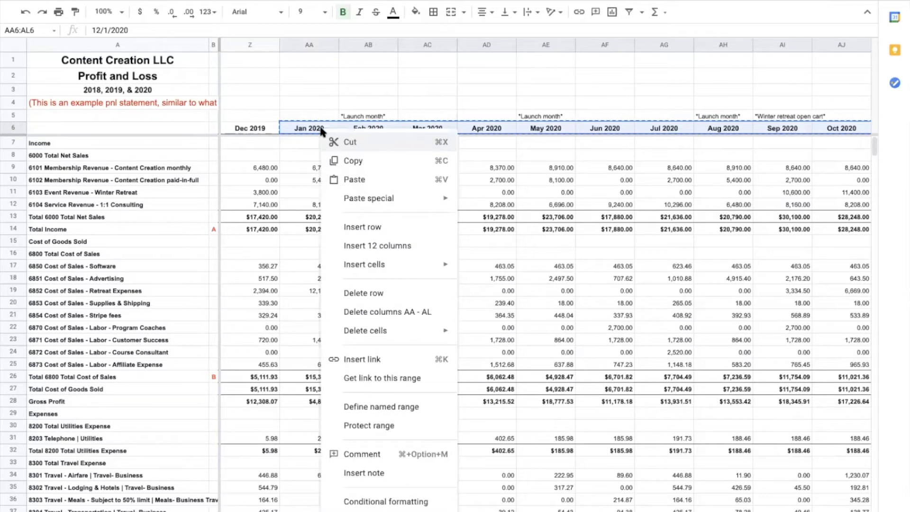
left_click(361, 161)
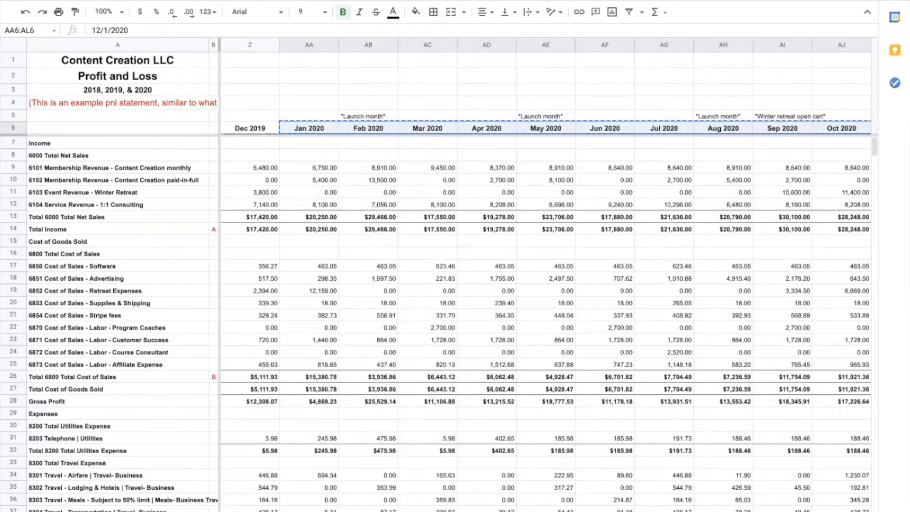
scroll(544, 284, "right", 4)
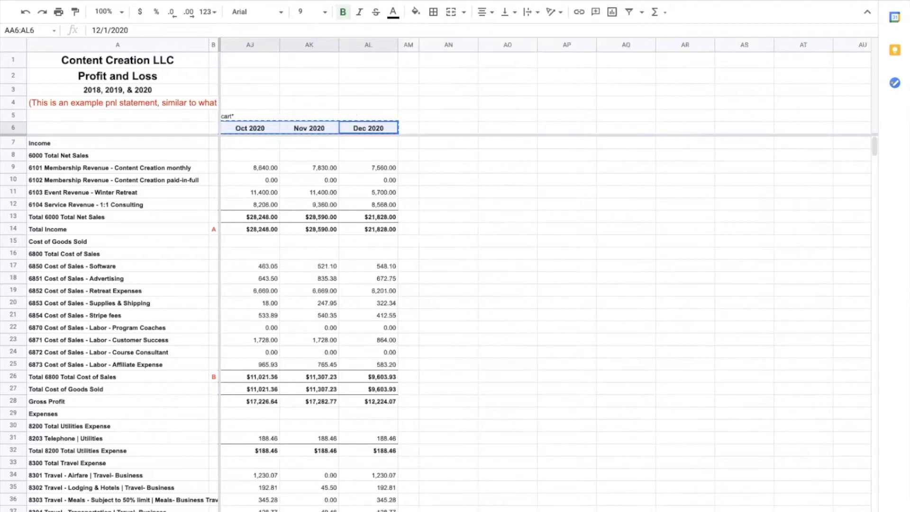
scroll(544, 284, "left", 4)
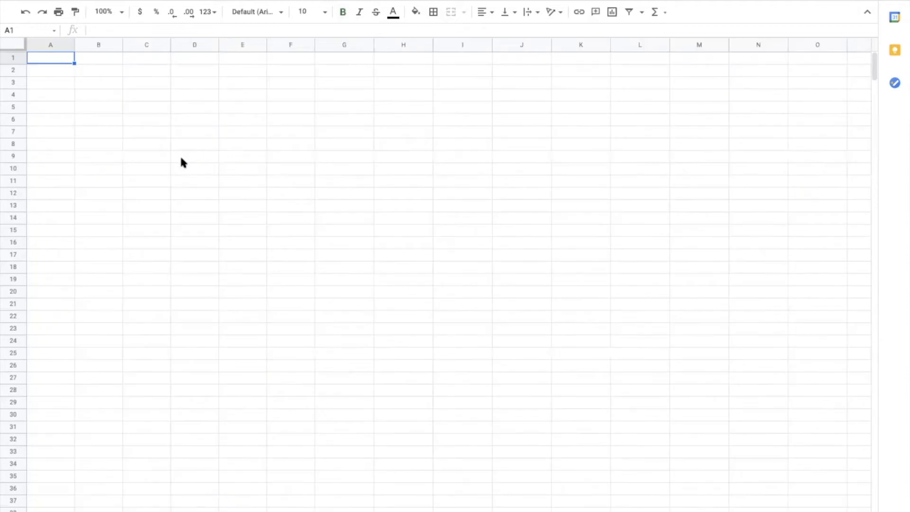
- Paste the twelve 2020 month headers into row 1 of the blank sheet, starting at B1
left_click(102, 62)
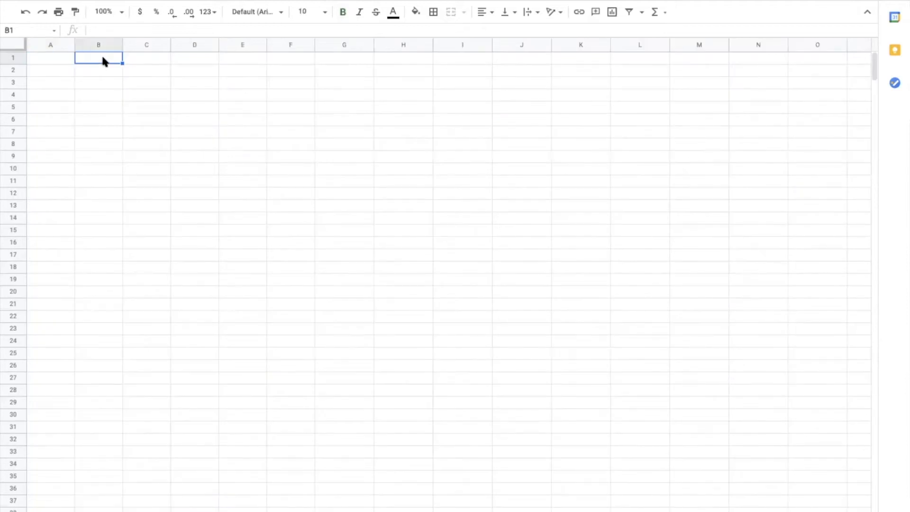
right_click(103, 60)
left_click(128, 110)
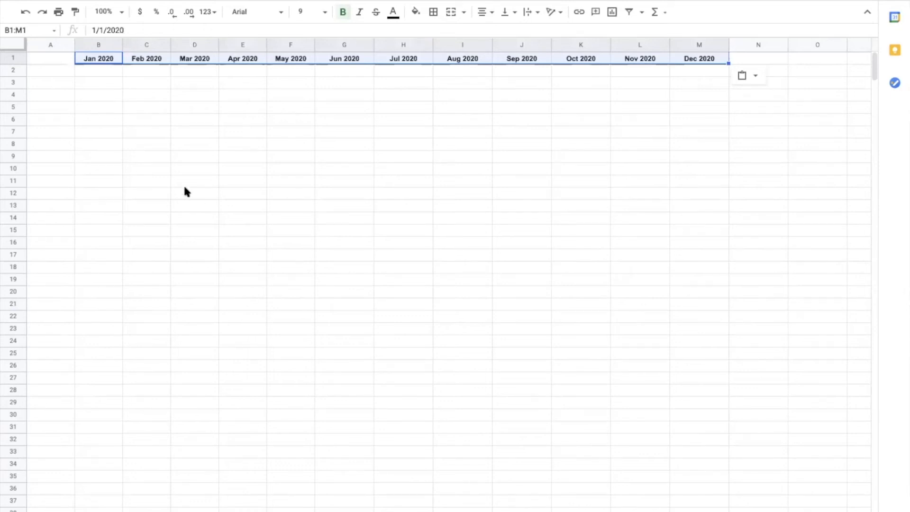
left_click(122, 122)
left_click_drag(100, 59, 678, 60)
left_click(521, 144)
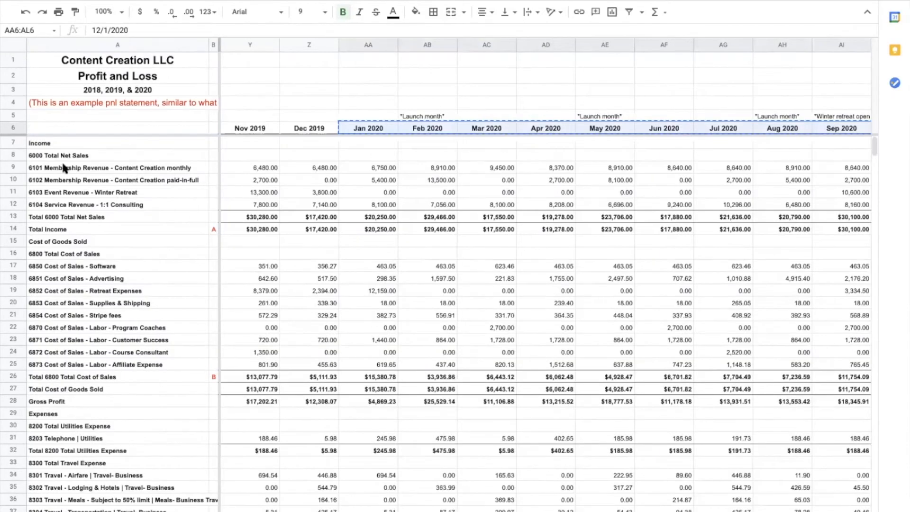
- Copy the four revenue account names, 6101 through 6104 (A9:A12), from the profit and loss statement
left_click_drag(64, 168, 67, 210)
key("super+c")
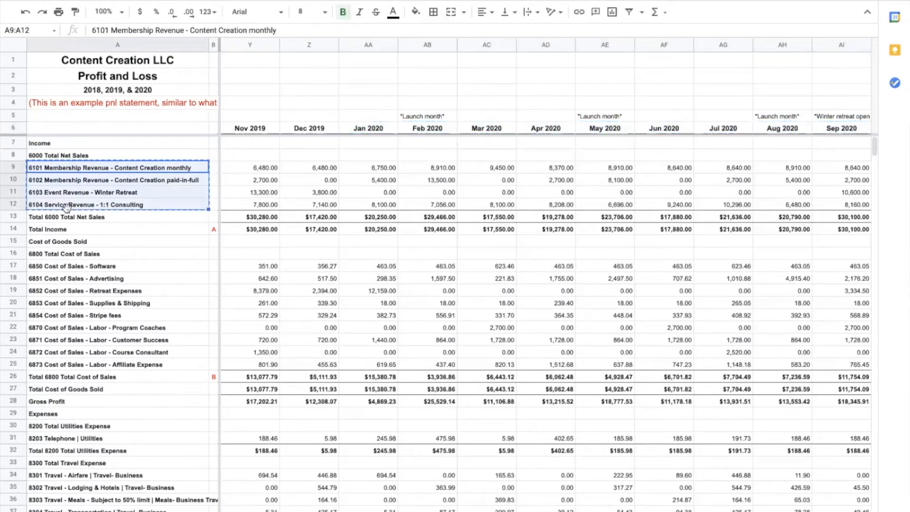
right_click(70, 201)
left_click(97, 230)
- Widen column A of the new sheet and paste the four revenue account names starting at A2
left_click(51, 66)
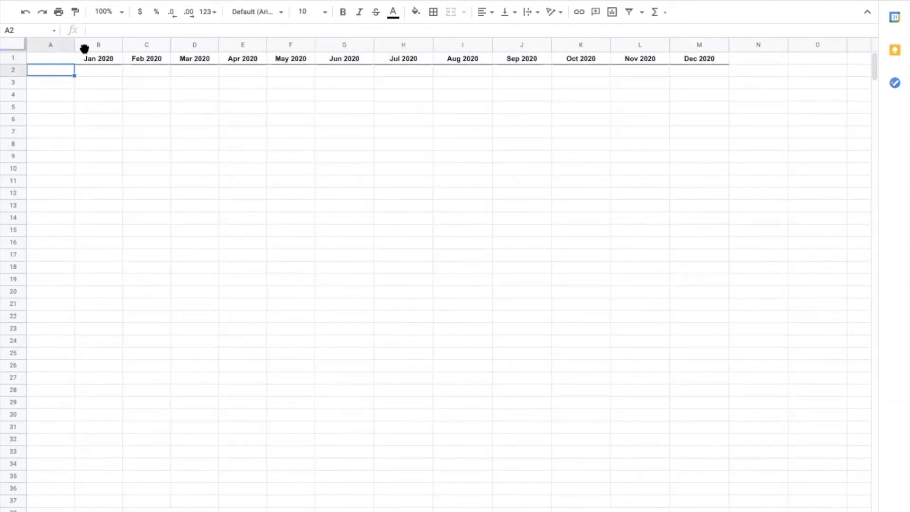
left_click_drag(74, 45, 115, 47)
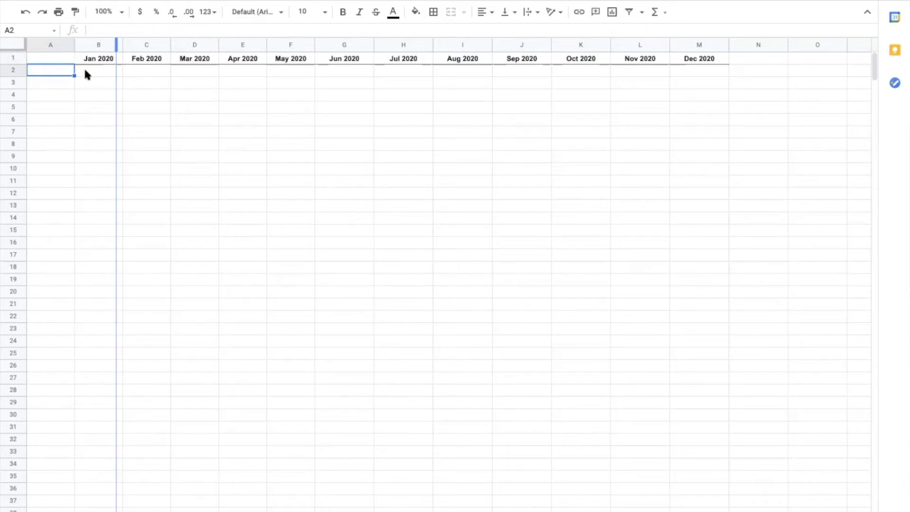
right_click(50, 69)
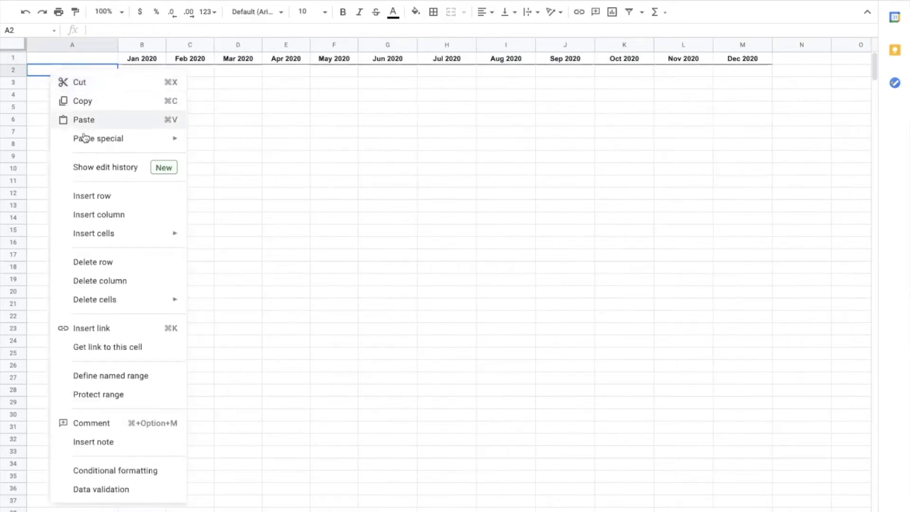
key("super+v")
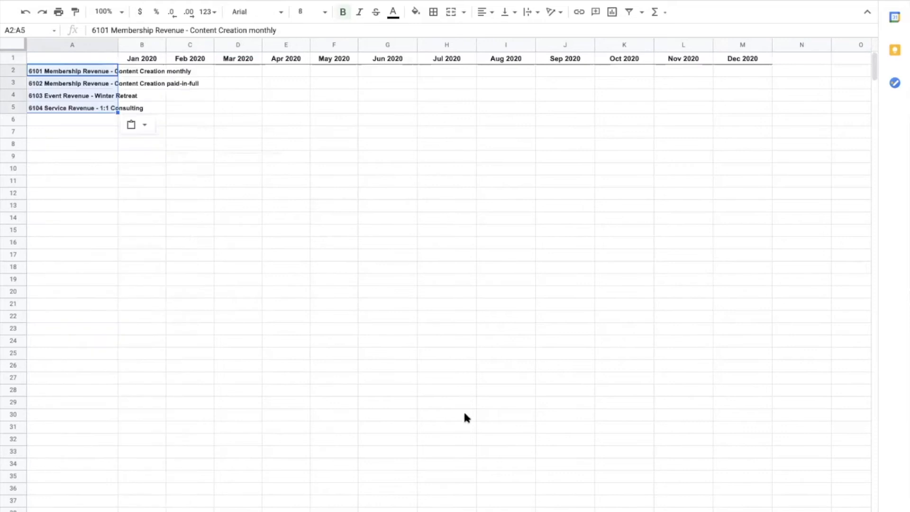
- Widen column A further so the full revenue account names fit
left_click(257, 218)
left_click_drag(118, 45, 207, 49)
left_click(280, 145)
- Copy the January to December 2020 amounts for revenue accounts 6101 through 6104 (AA9:AL12) from the profit and loss statement
left_click(231, 70)
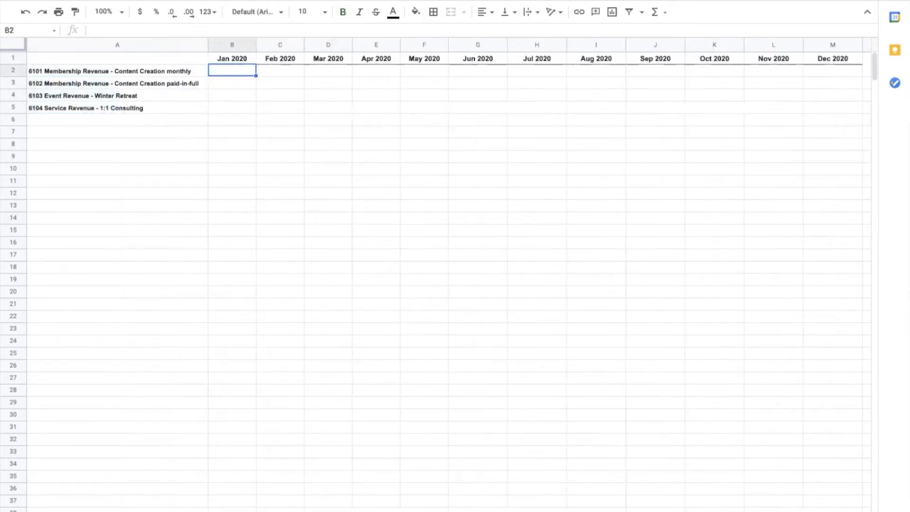
left_click(356, 505)
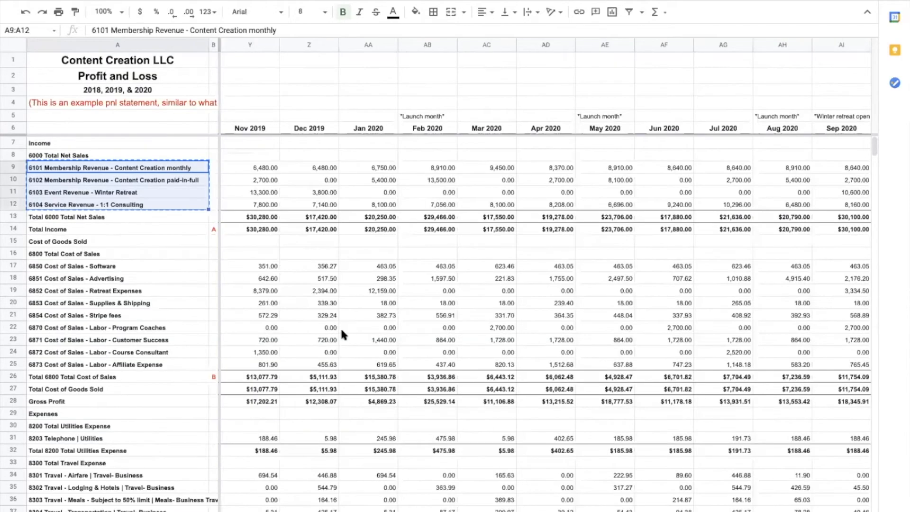
left_click(350, 167)
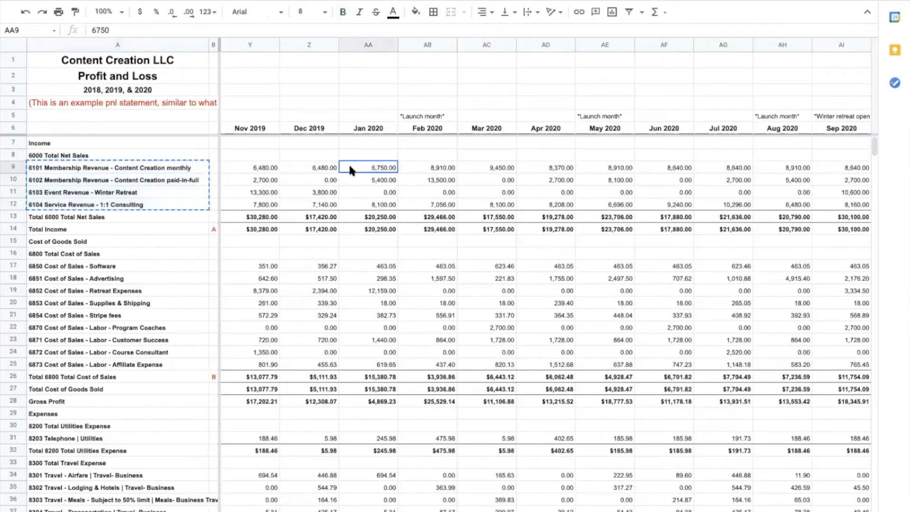
mouse_move(350, 169)
left_mouse_down()
mouse_move(358, 208)
mouse_move(900, 205)
mouse_move(584, 192)
mouse_move(489, 205)
left_mouse_up()
right_click(489, 205)
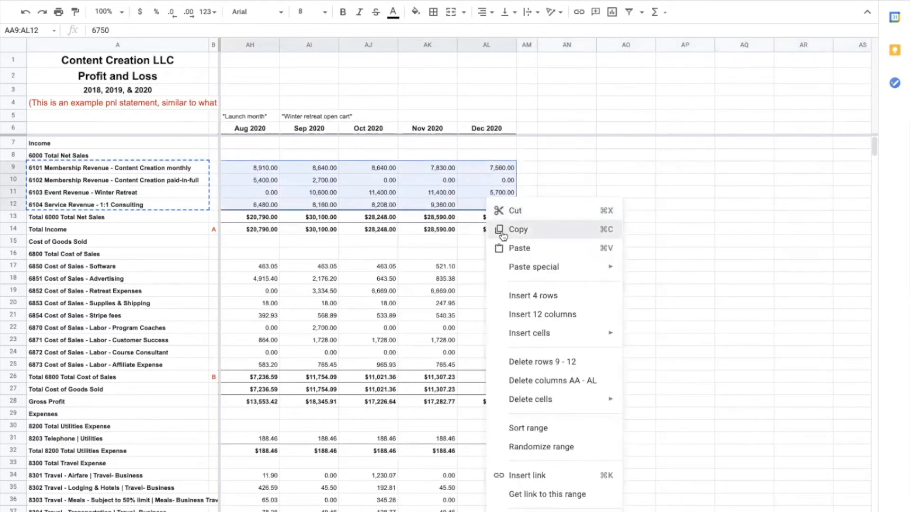
left_click(502, 227)
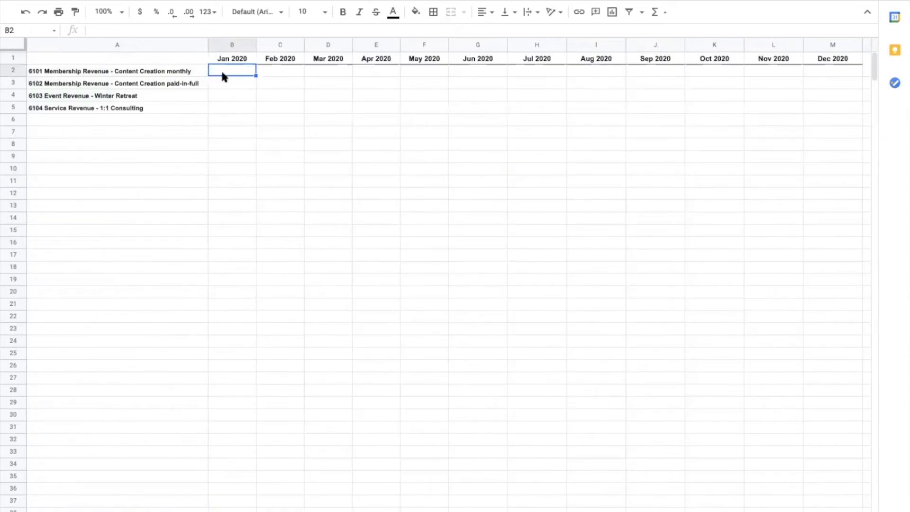
- Paste the 2020 revenue amounts into the new sheet under the month headers, starting at B2
right_click(223, 73)
left_click(254, 120)
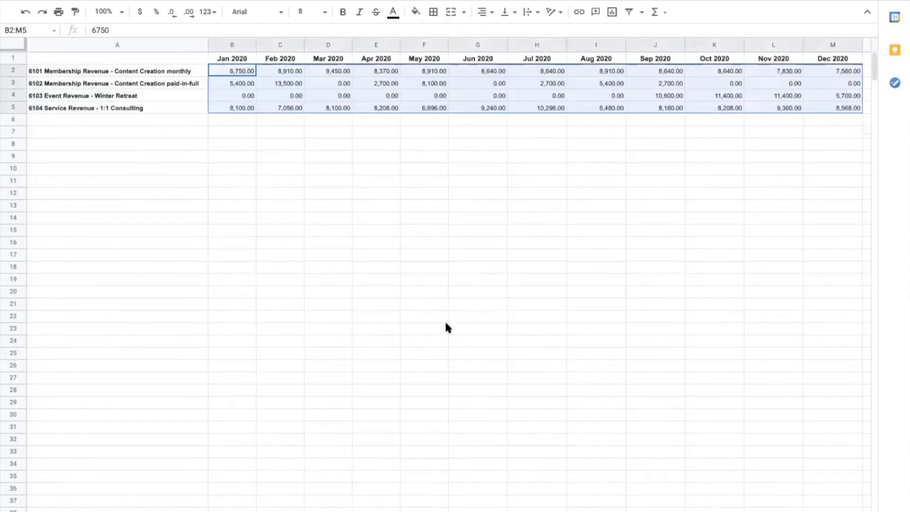
left_click(363, 270)
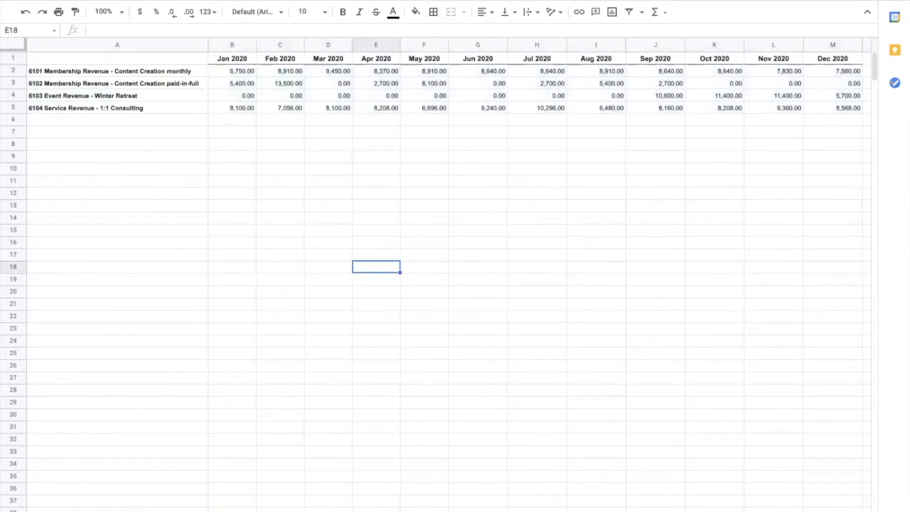
- Compare the pasted December 2020 revenue amounts with the December column of the profit and loss statement
scroll(526, 178, "right", 2)
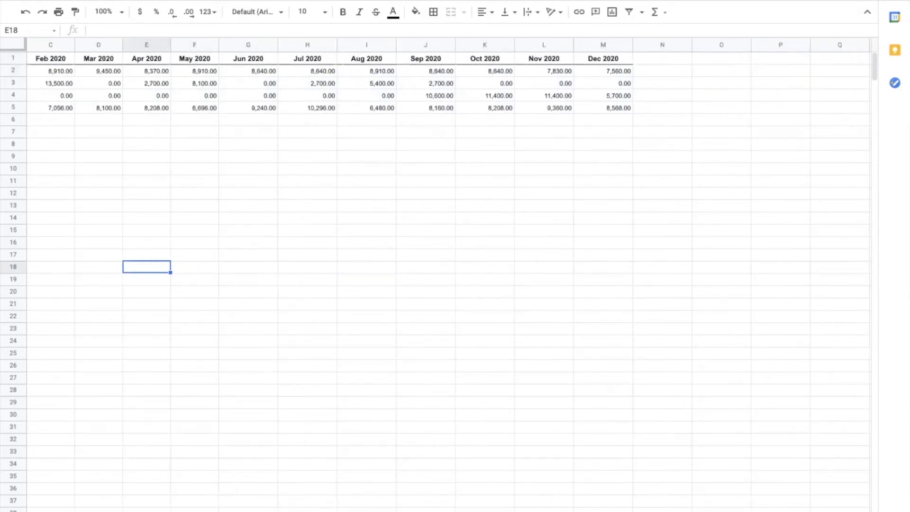
left_click(612, 61)
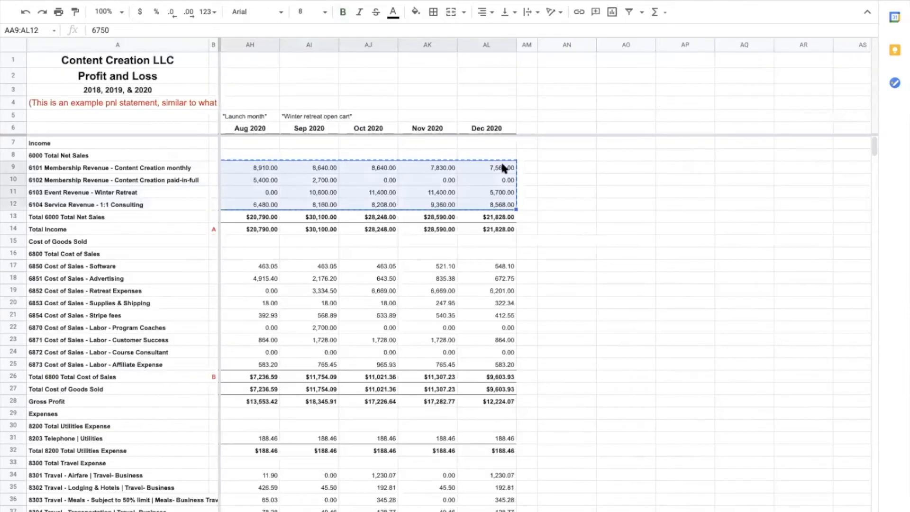
left_click_drag(502, 167, 502, 205)
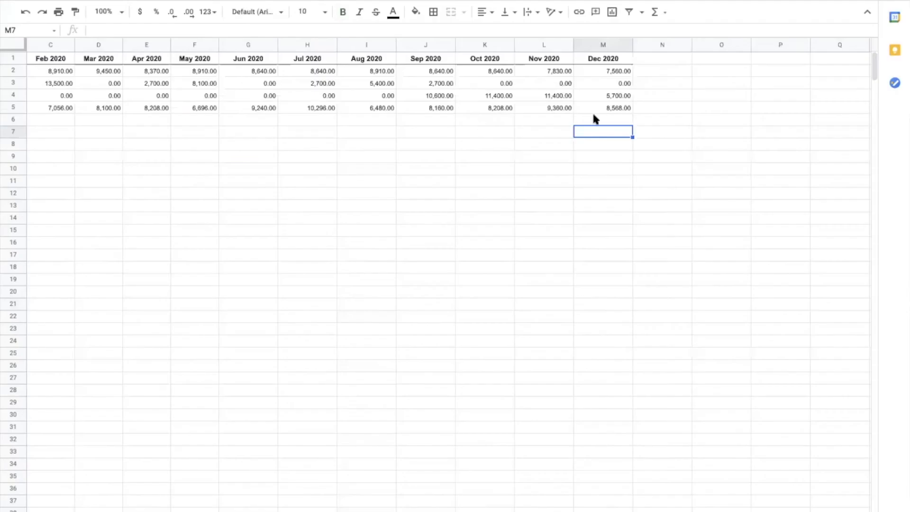
left_click(608, 118)
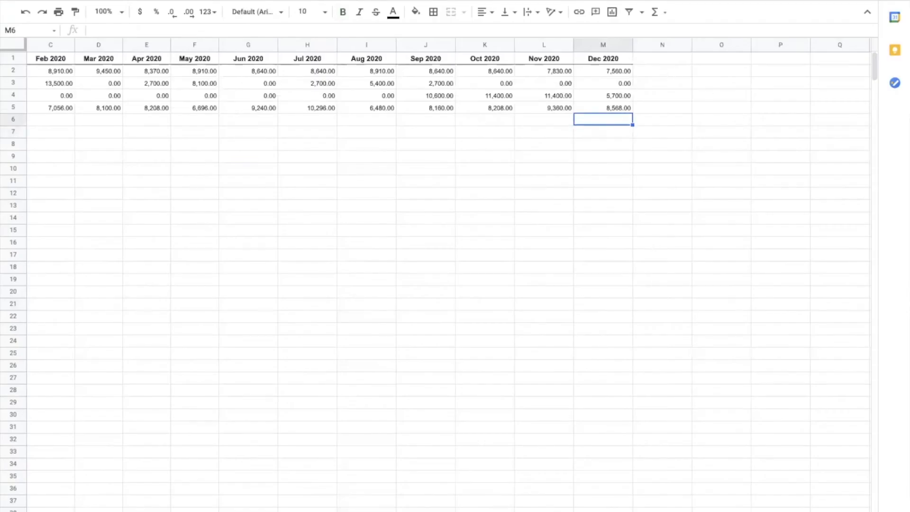
scroll(445, 265, "left", 3)
left_click_drag(829, 71, 830, 108)
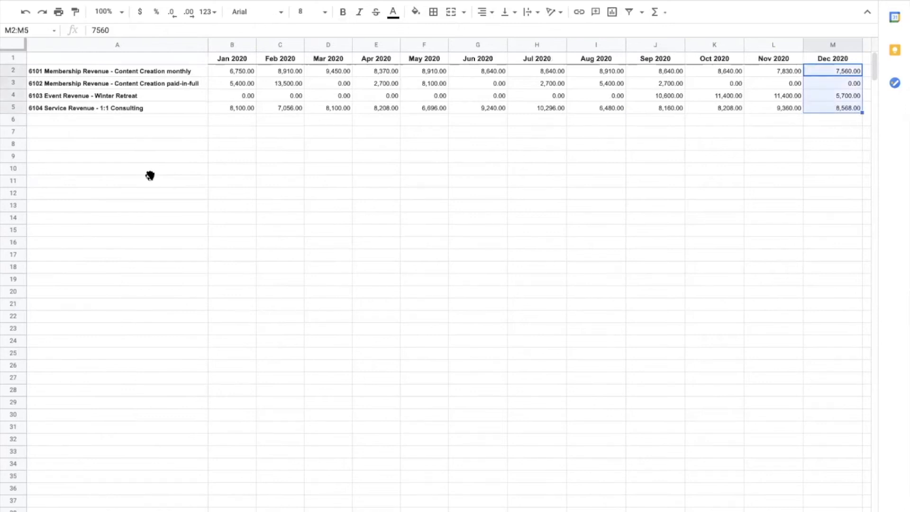
left_click(148, 179)
- Total the January 2020 revenue in B6 with a SUM of B2:B5
left_click(244, 118)
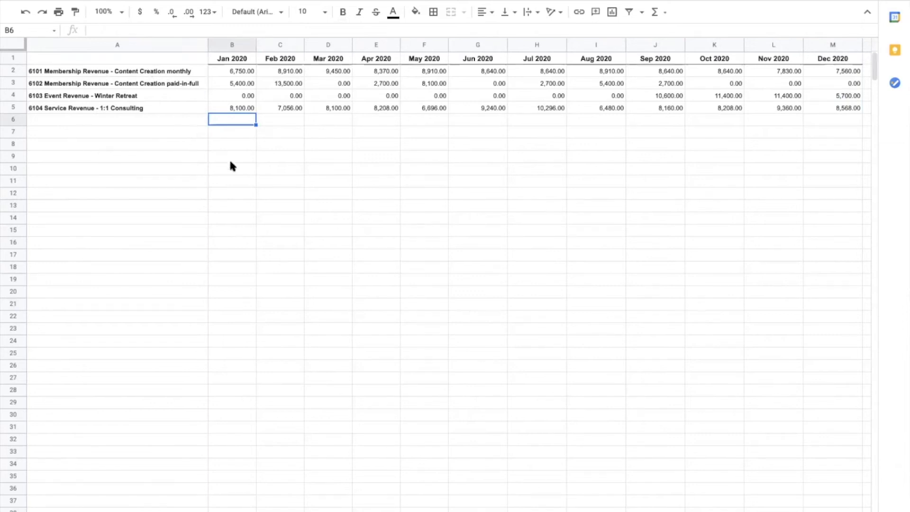
left_click(656, 14)
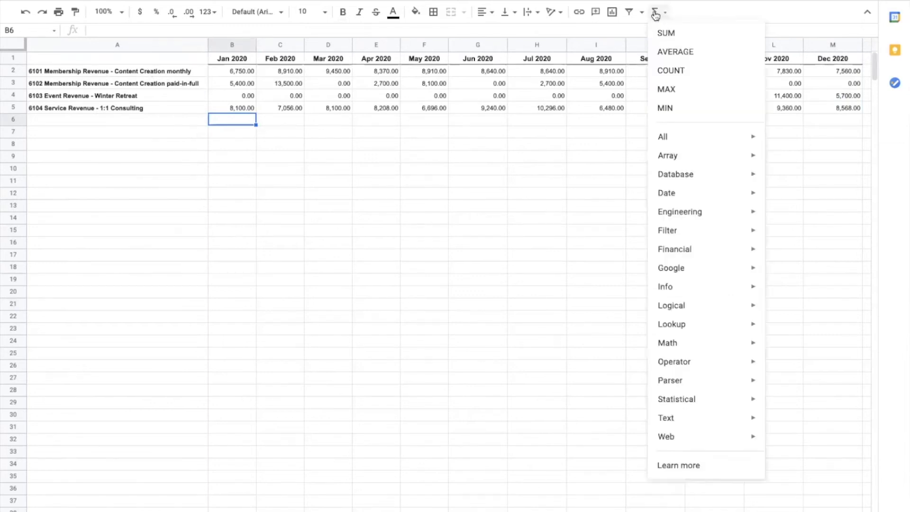
left_click(666, 34)
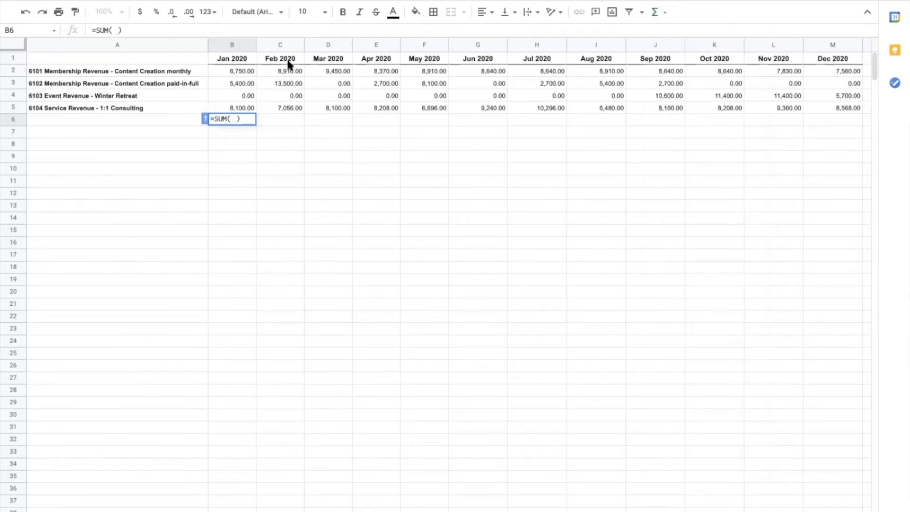
left_click_drag(232, 73, 234, 106)
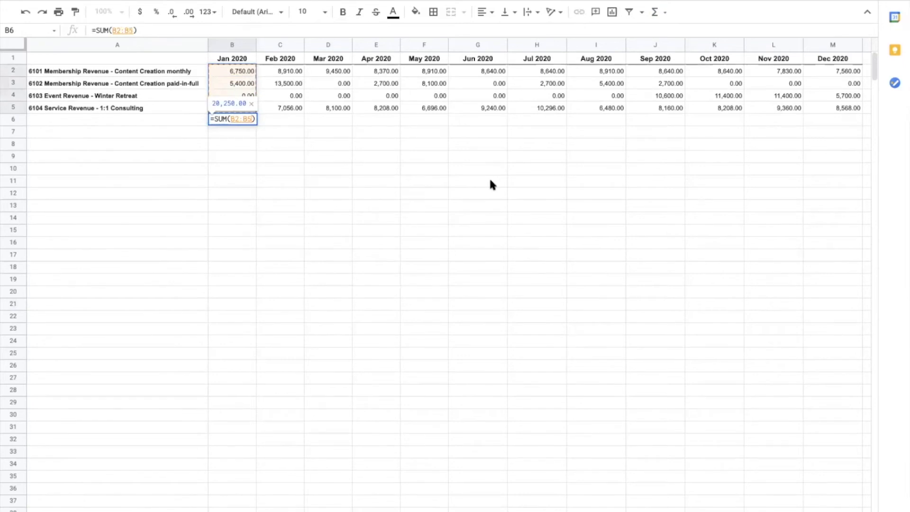
key("Return")
key("Up")
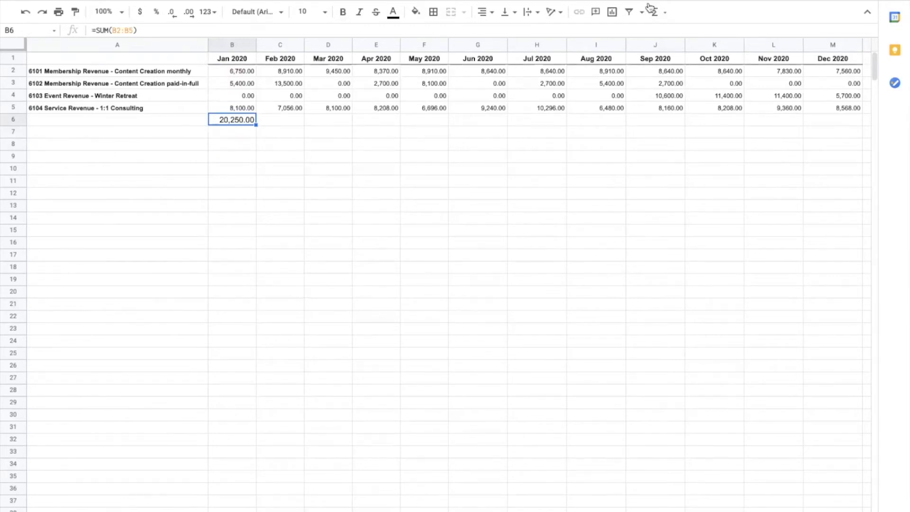
- Enter the January total in B6 again as the SUM of B2:B5
left_click(657, 14)
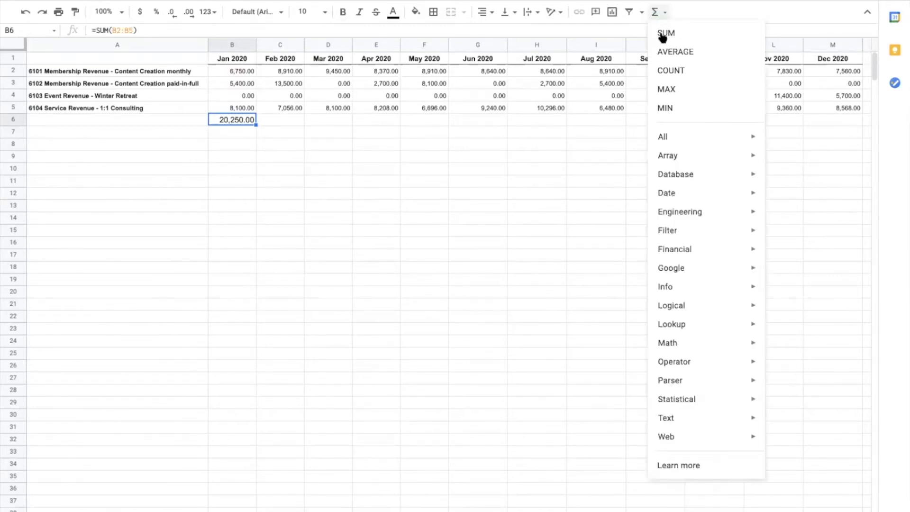
left_click(666, 32)
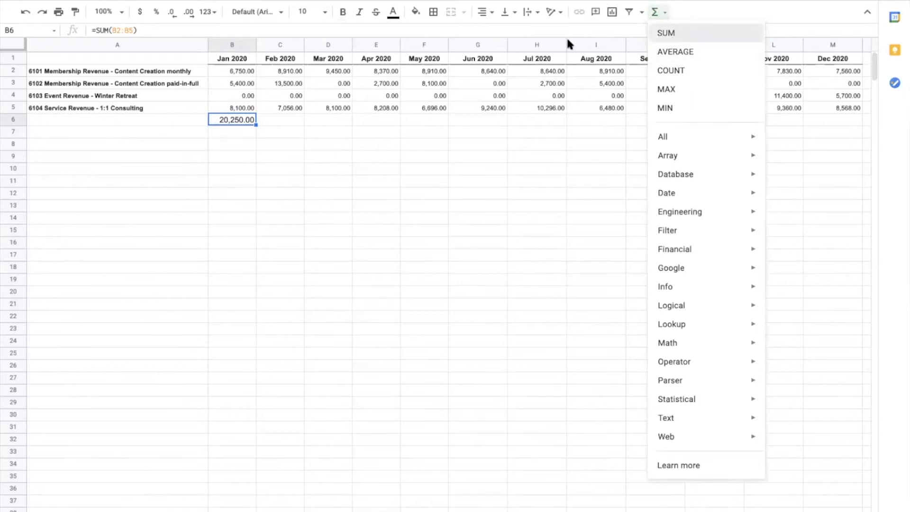
left_click_drag(234, 70, 231, 107)
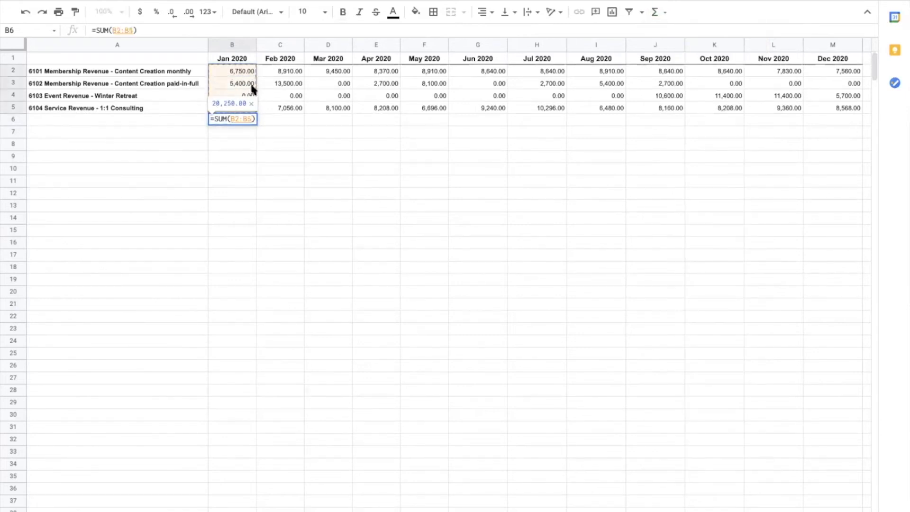
key("Return")
key("Up")
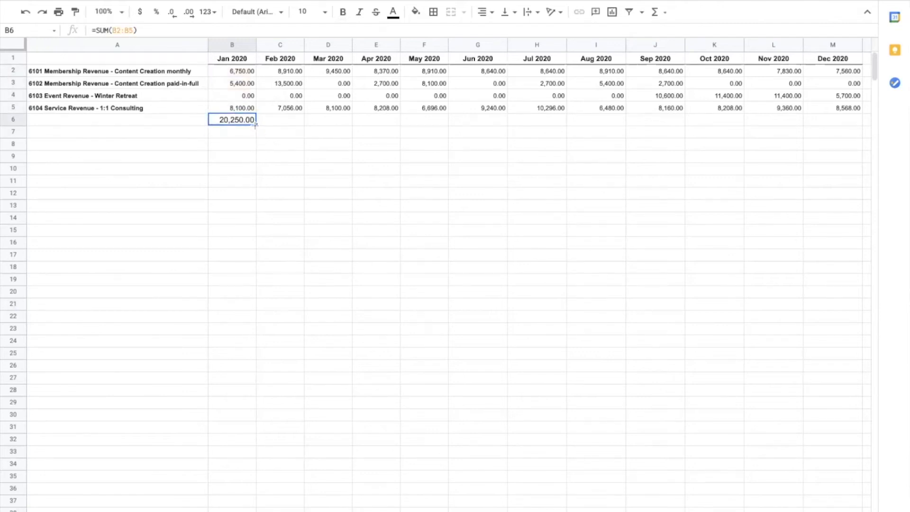
- Extend the January total formula across row 6 to December (M6) and check the December amounts it sums
left_click_drag(264, 125, 526, 207)
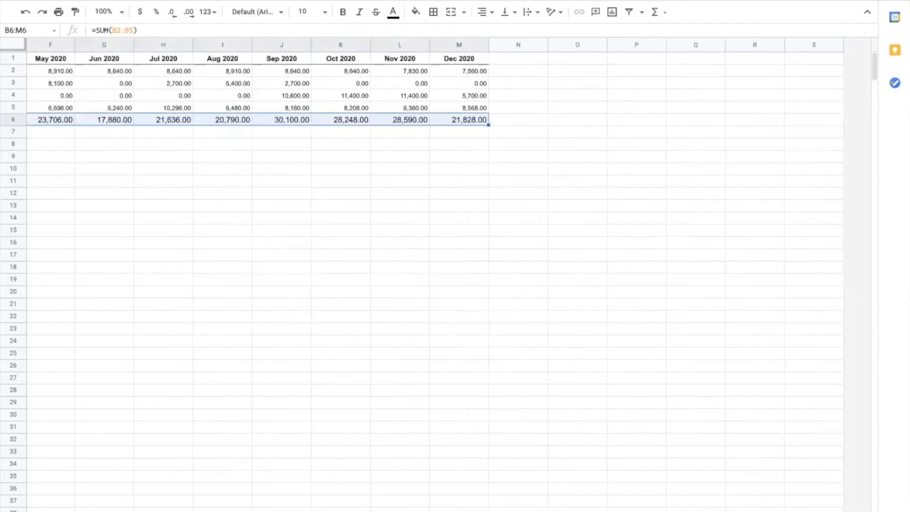
left_click(425, 173)
left_click_drag(457, 74, 457, 110)
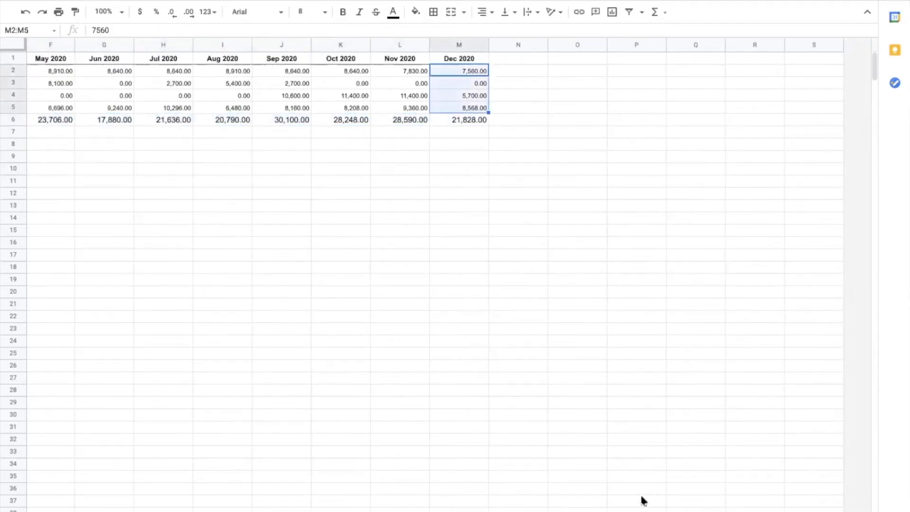
left_click(399, 255)
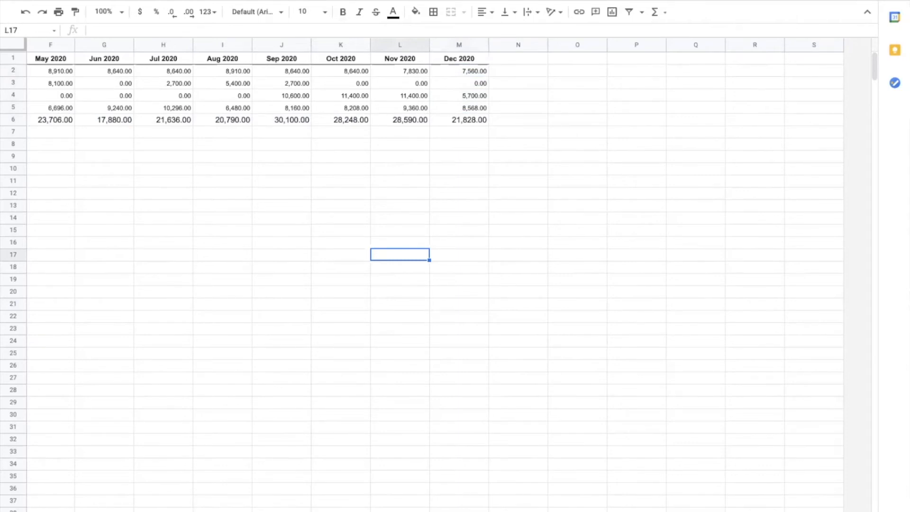
scroll(445, 265, "left", 5)
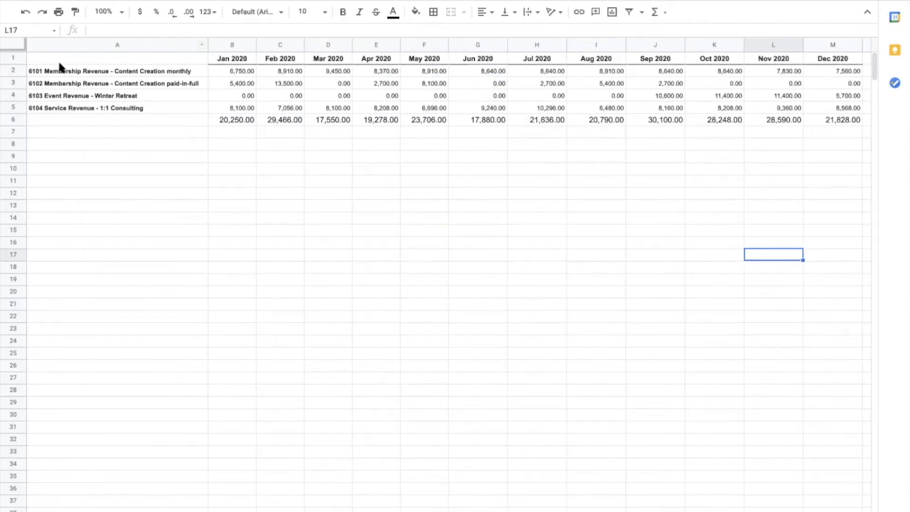
- Look through the account names in A2:A5 and remove the "6101 Membership Revenue -" prefix from A2
left_click(56, 72)
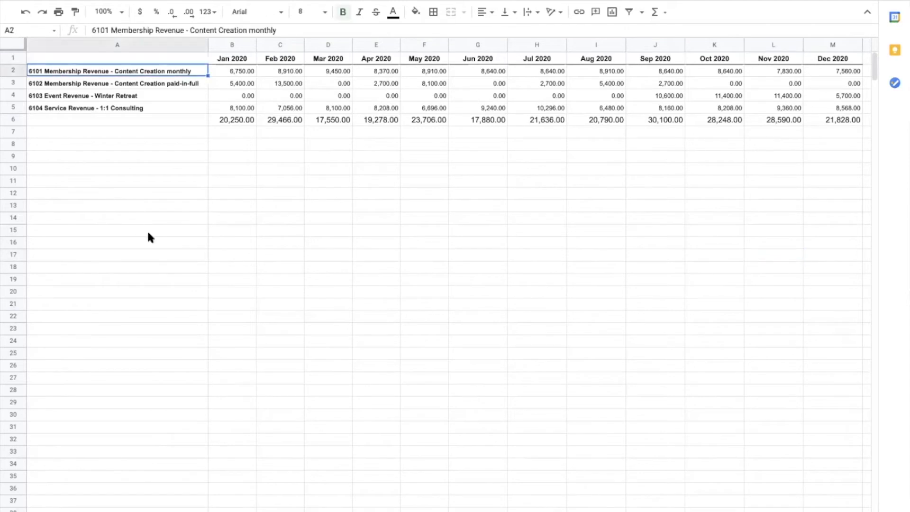
key("Down")
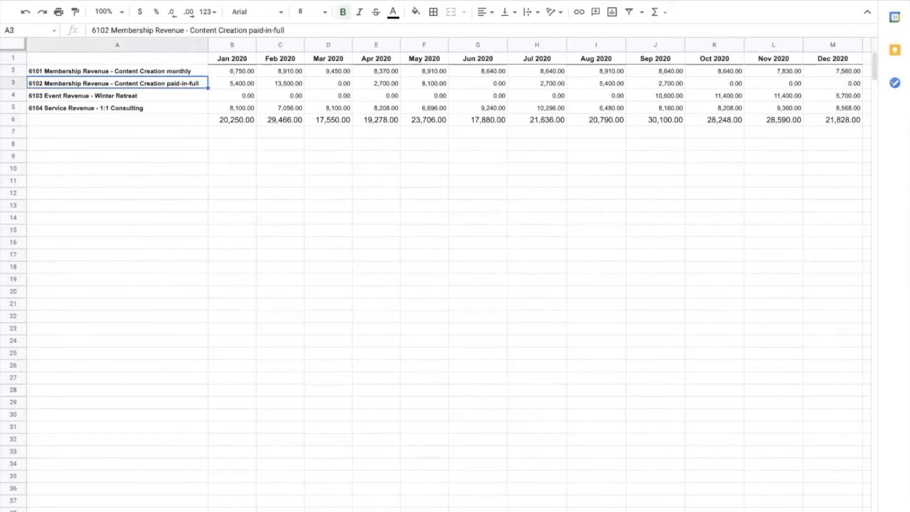
key("Down")
key("Down")
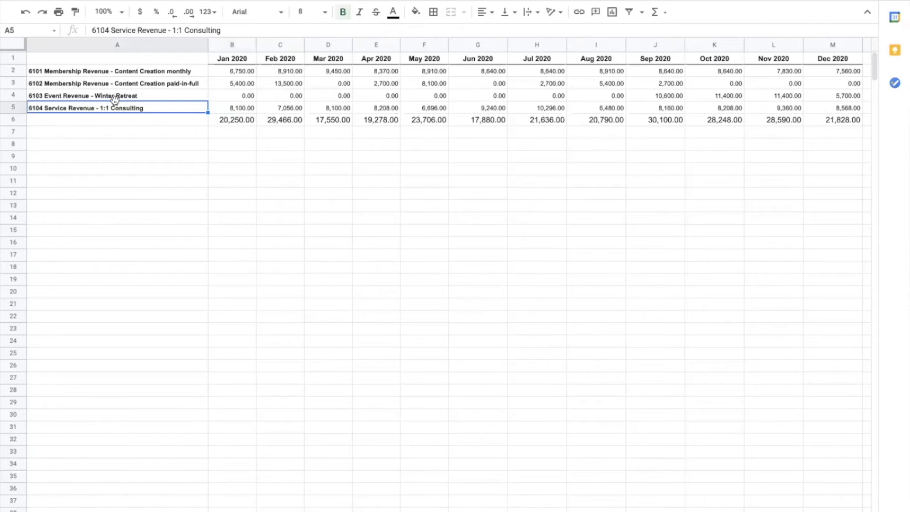
left_click(99, 71)
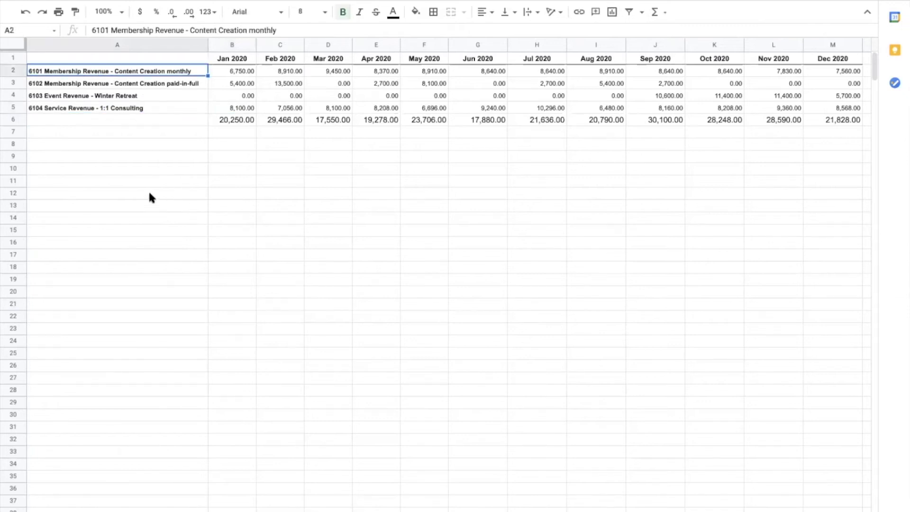
left_click(189, 31)
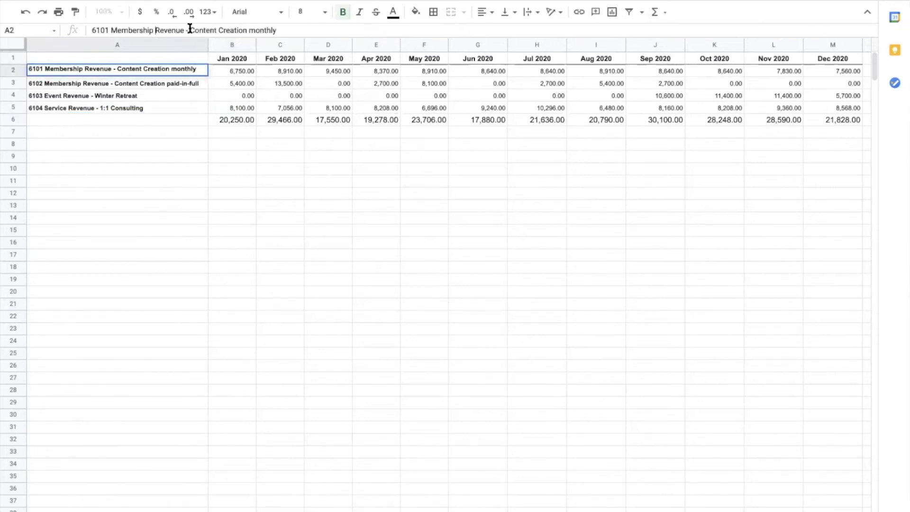
left_click_drag(189, 30, 2, 26)
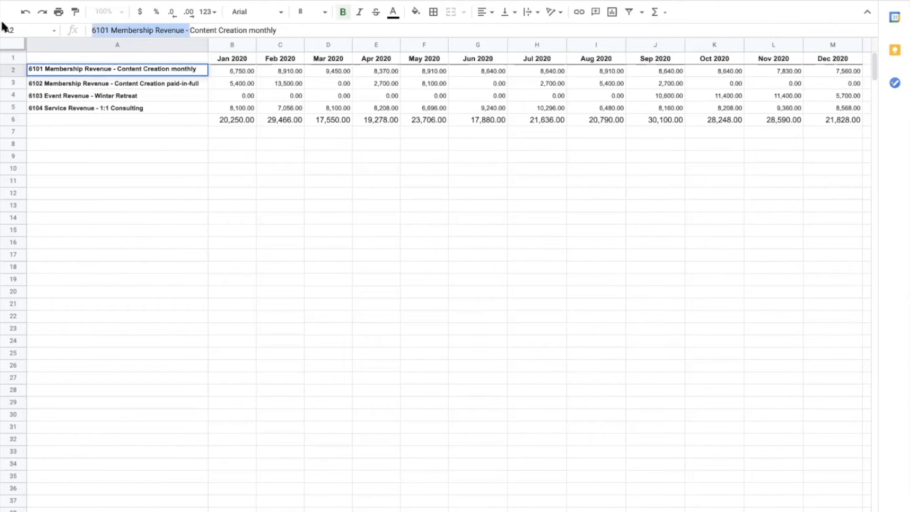
key("BackSpace")
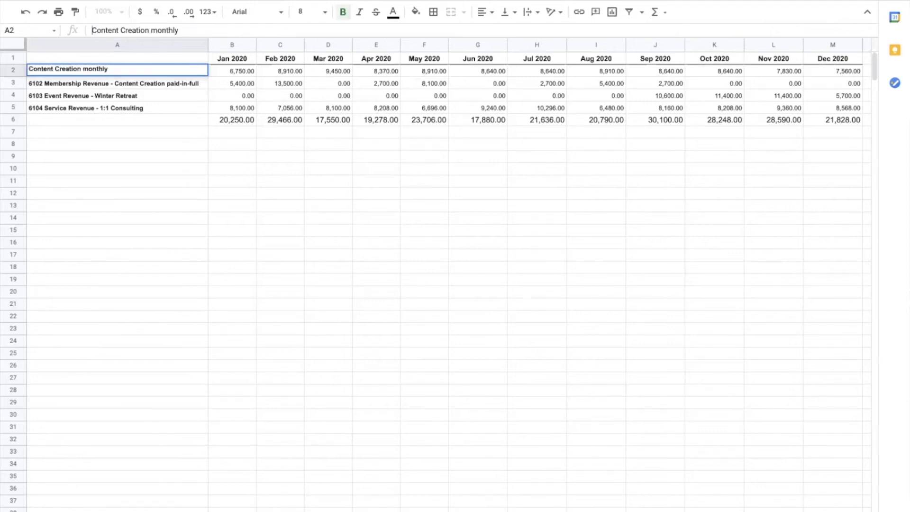
- Replace the label in A2 with "Monthly membership"
left_click_drag(188, 29, 7, 17)
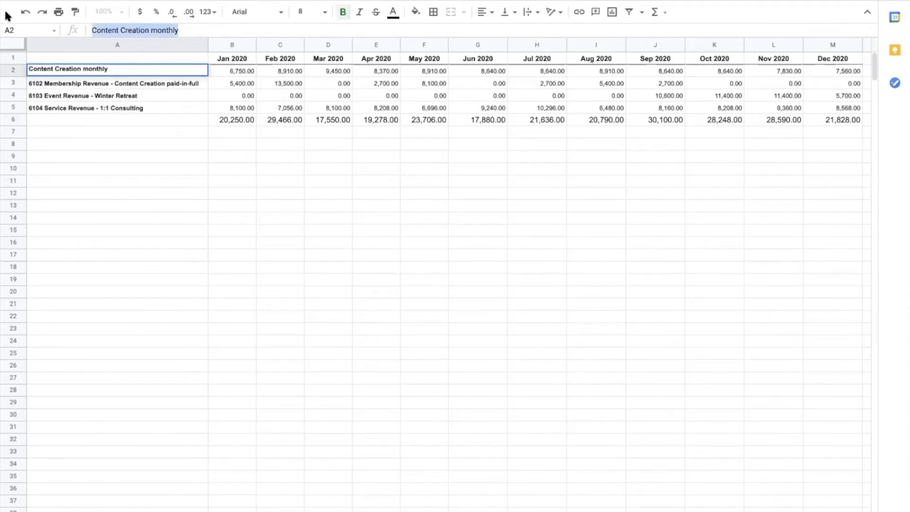
type("MEmb")
key("BackSpace")
key("BackSpace")
key("BackSpace")
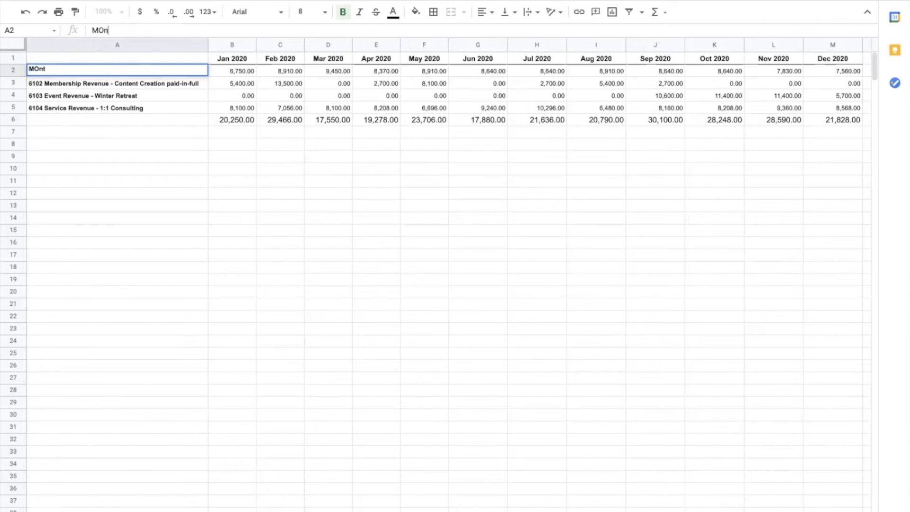
type("onthly M")
key("BackSpace")
type("mem")
key("BackSpace")
type("mbership")
key("Return")
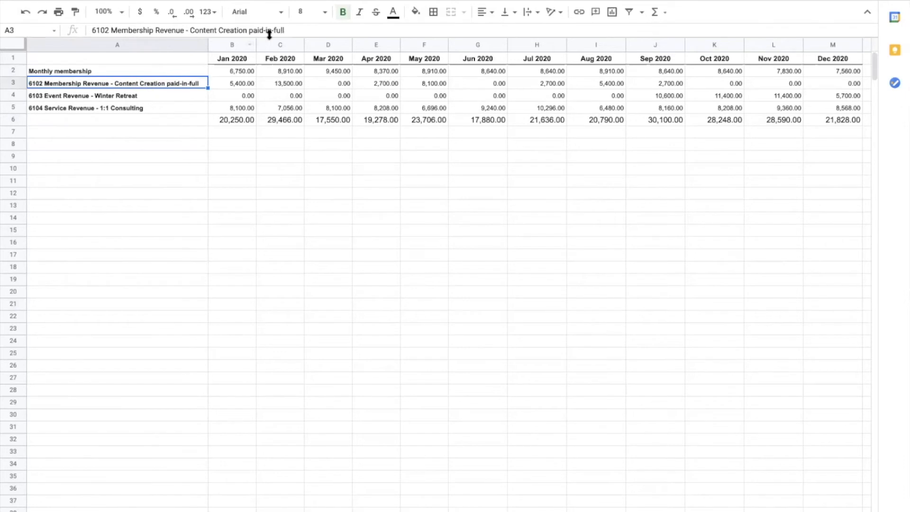
- Rename the 6102 account label in A3 as "Paid-in-full membership"
left_click(231, 31)
left_click_drag(248, 30, 105, 28)
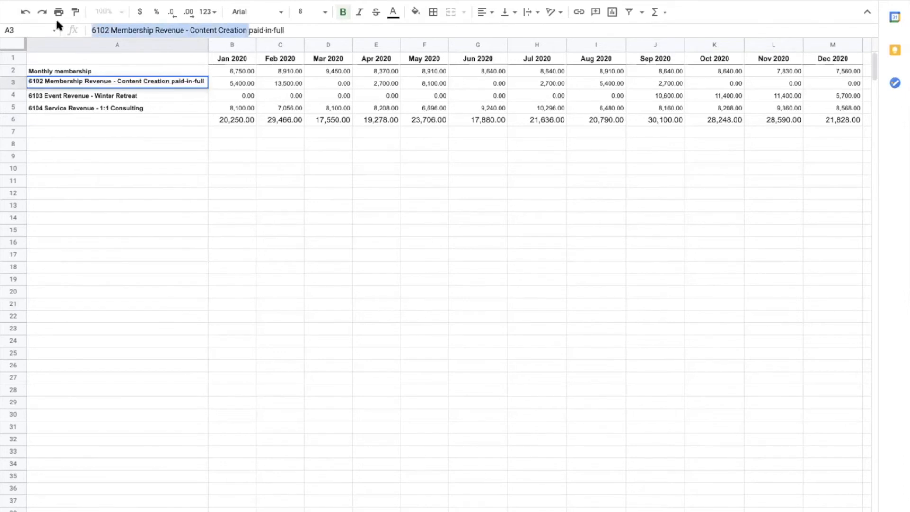
key("BackSpace")
key("Delete")
type("P")
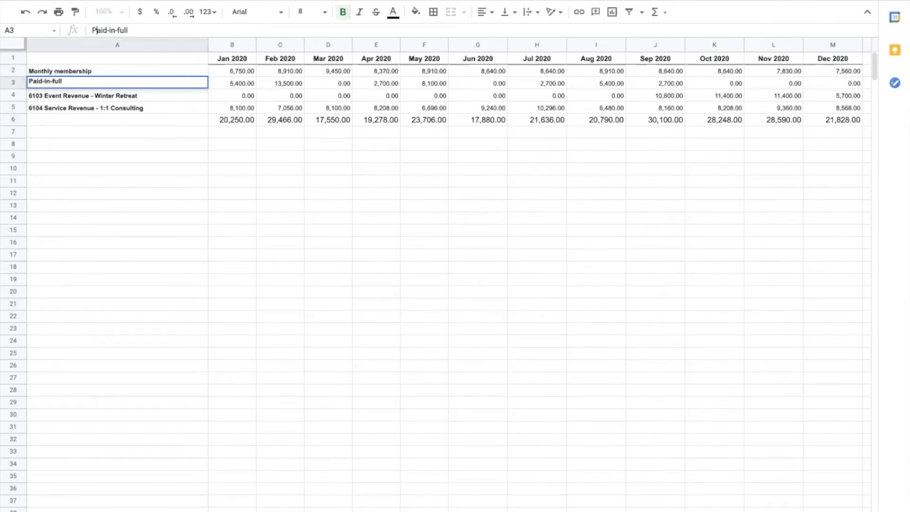
left_click(152, 30)
type("membership")
key("Return")
- Shorten the 6103 account label in A4 to "Winter Retreat"
left_click(106, 107)
left_click(116, 95)
left_click(131, 30)
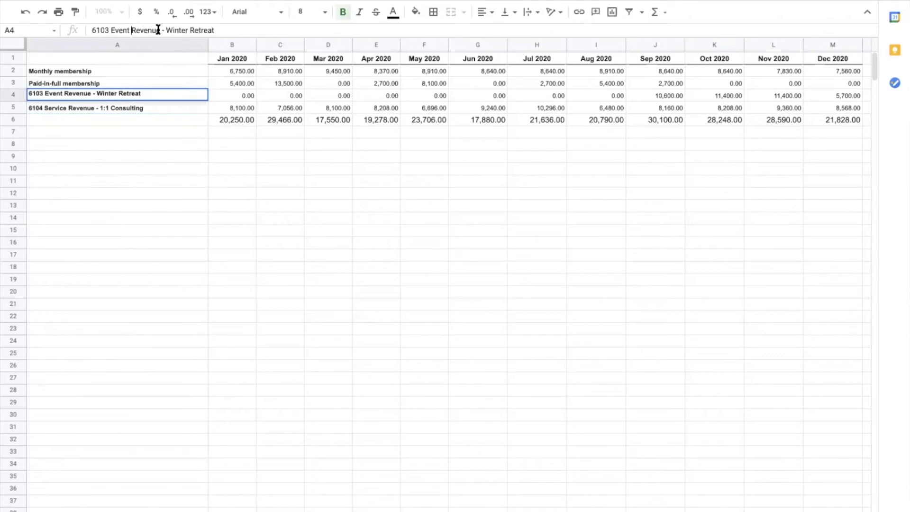
left_click_drag(166, 30, 37, 27)
key("BackSpace")
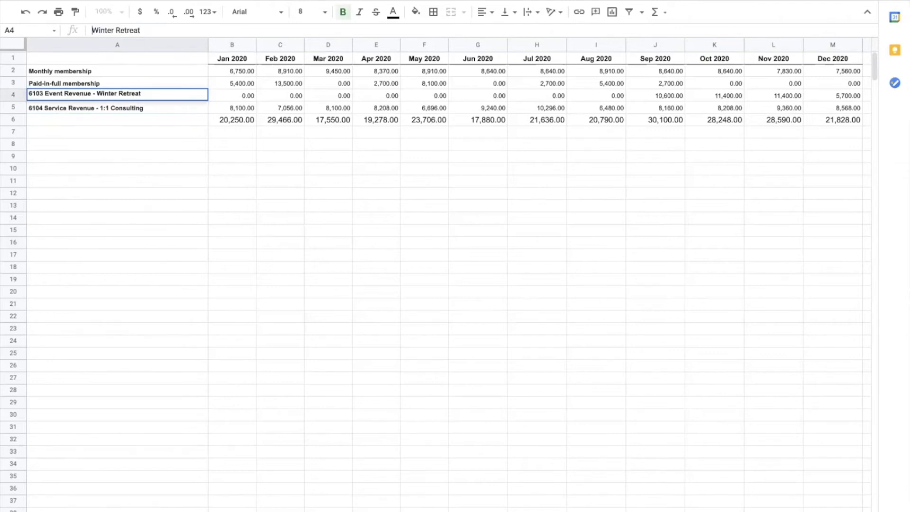
key("Return")
- Shorten the 6104 account label in A5 to "1:1 Consulting" and look over the four labels
left_click(170, 30)
left_click_drag(173, 30, 90, 30)
key("BackSpace")
key("Return")
left_click(65, 180)
left_click_drag(65, 72, 66, 108)
left_click(104, 184)
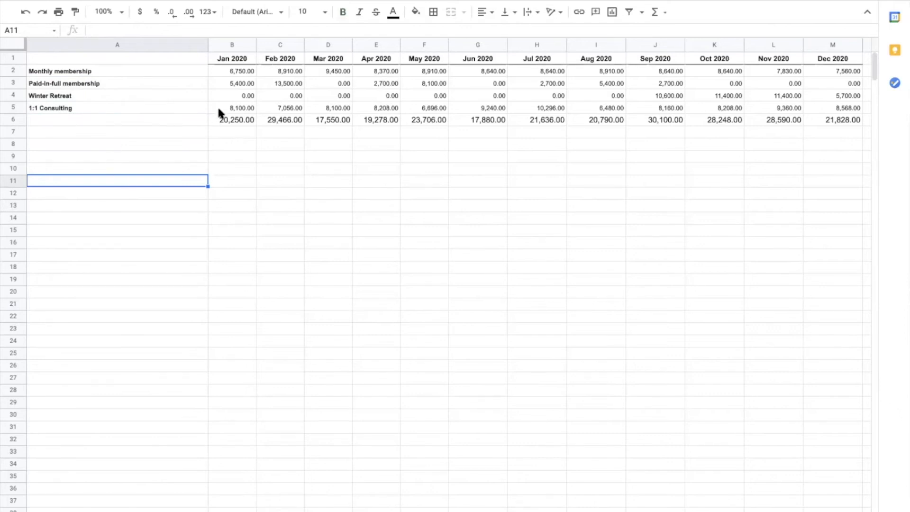
- Change the label in A4 to "Winter retreat" with a lowercase r
left_click(94, 109)
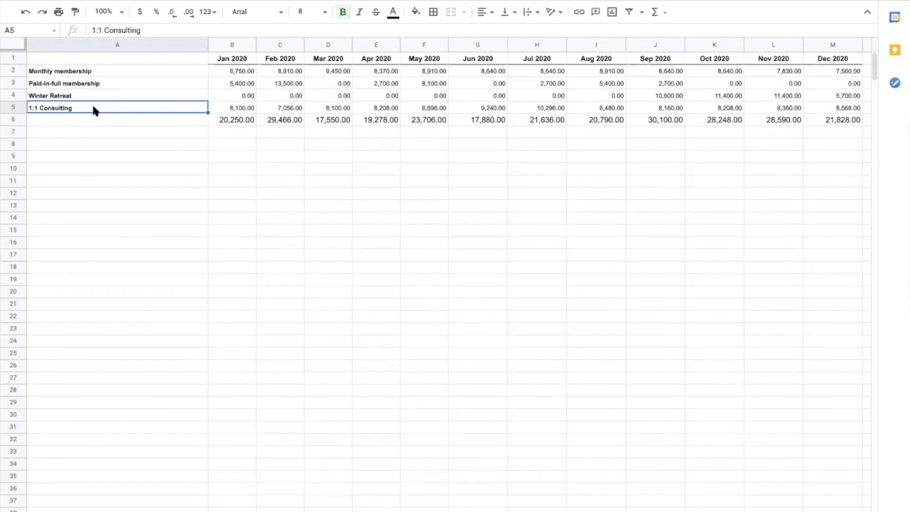
left_click(57, 72)
left_click(55, 95, "shift")
left_click(55, 96)
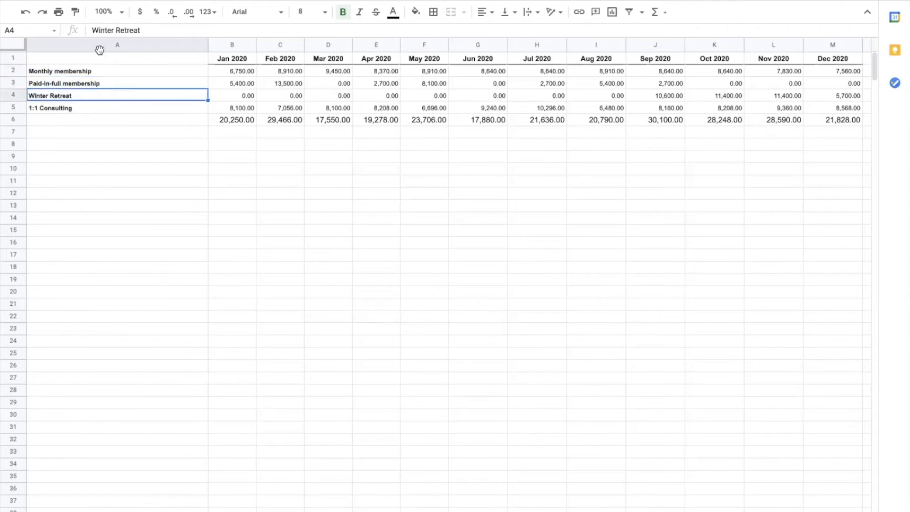
left_click(117, 30)
key("BackSpace")
type("r")
key("Return")
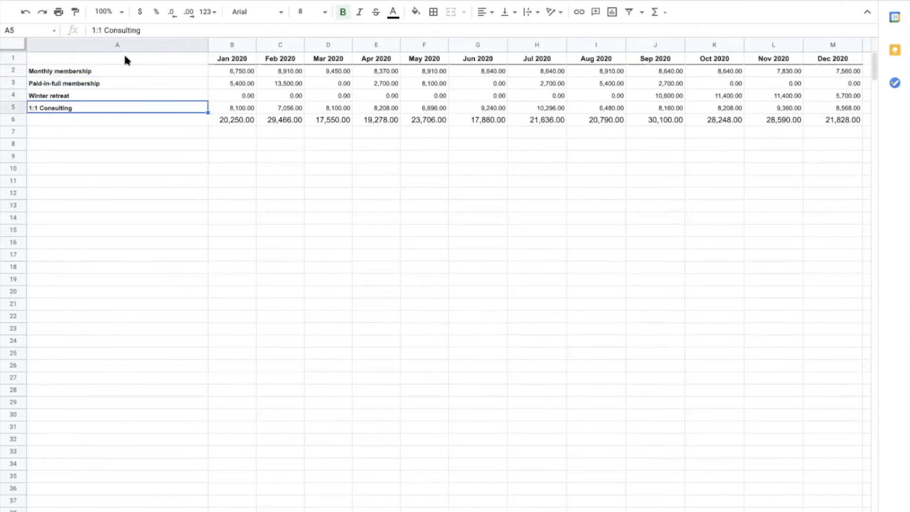
- Narrow column A to fit the shortened revenue labels
left_click(124, 218)
left_click(109, 72)
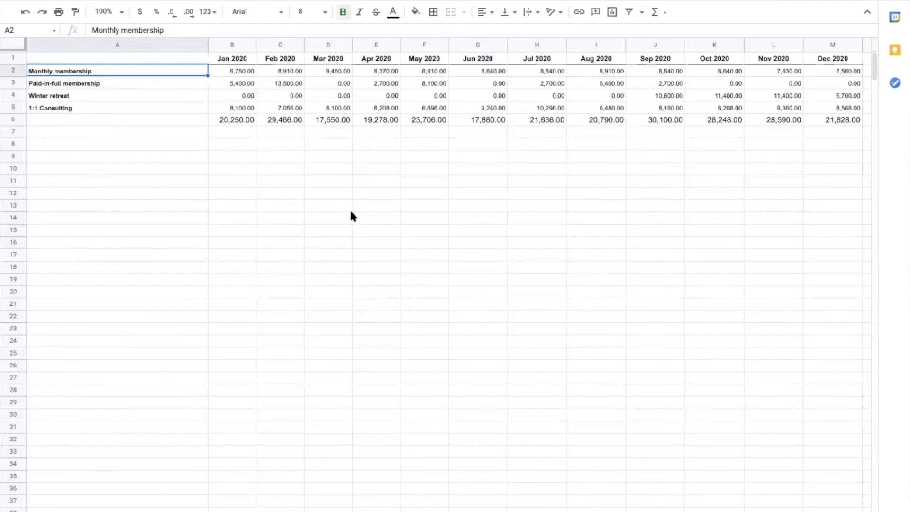
left_click(176, 180)
left_click_drag(209, 47, 116, 48)
left_click(292, 231)
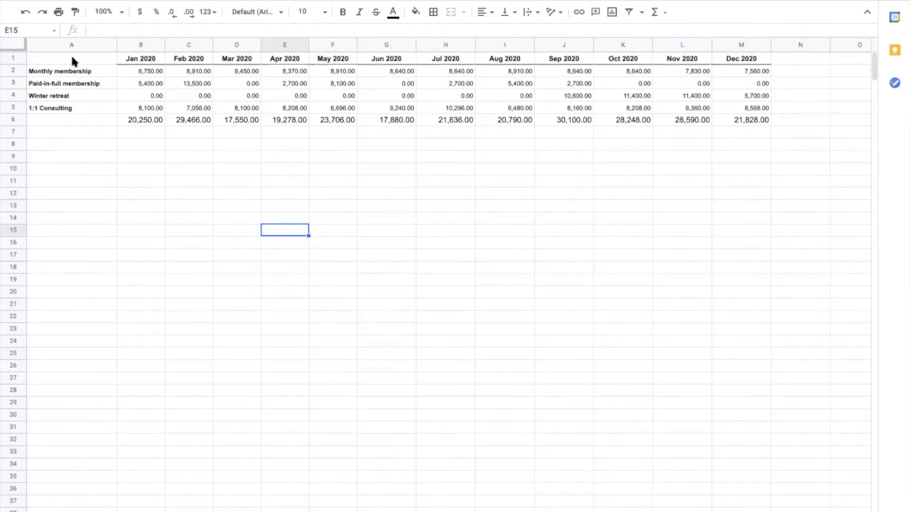
- Insert a chart from the labels and monthly revenue in A1:M5, leaving out the totals row
left_click_drag(86, 64, 739, 108)
left_click(163, 217)
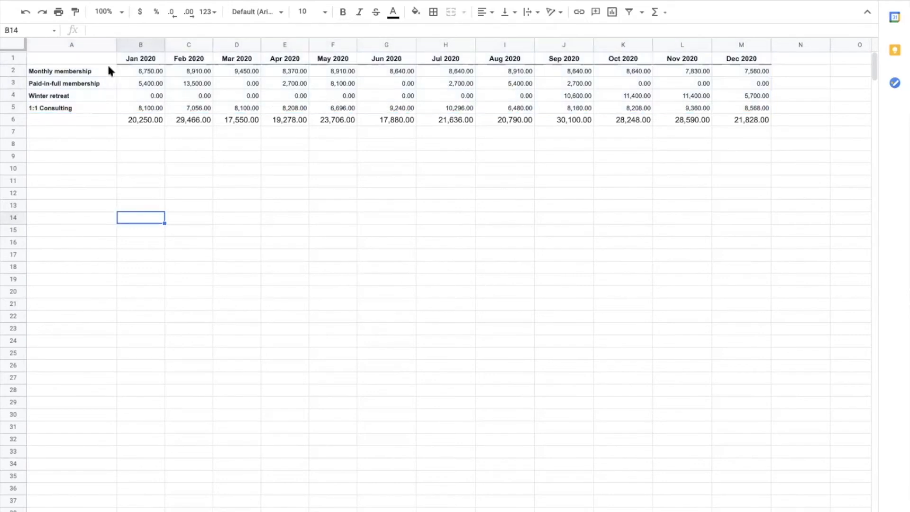
left_click_drag(84, 60, 739, 110)
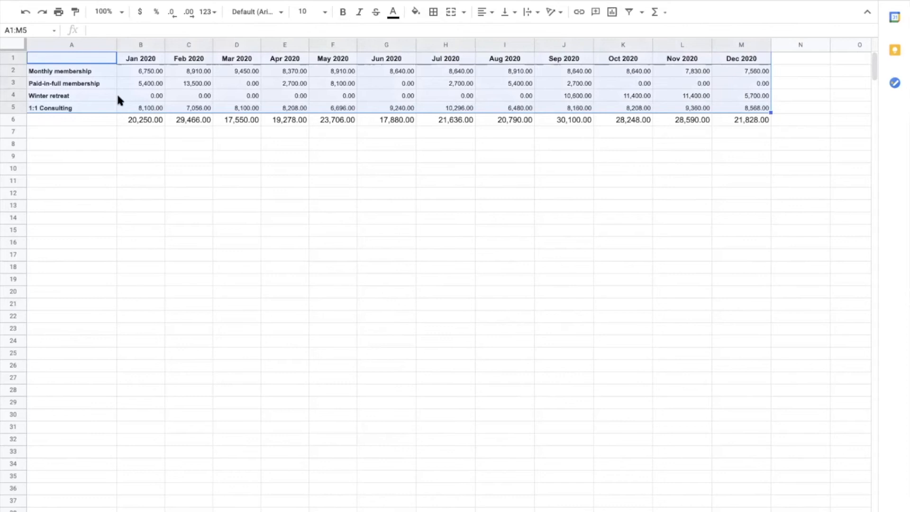
left_click(612, 17)
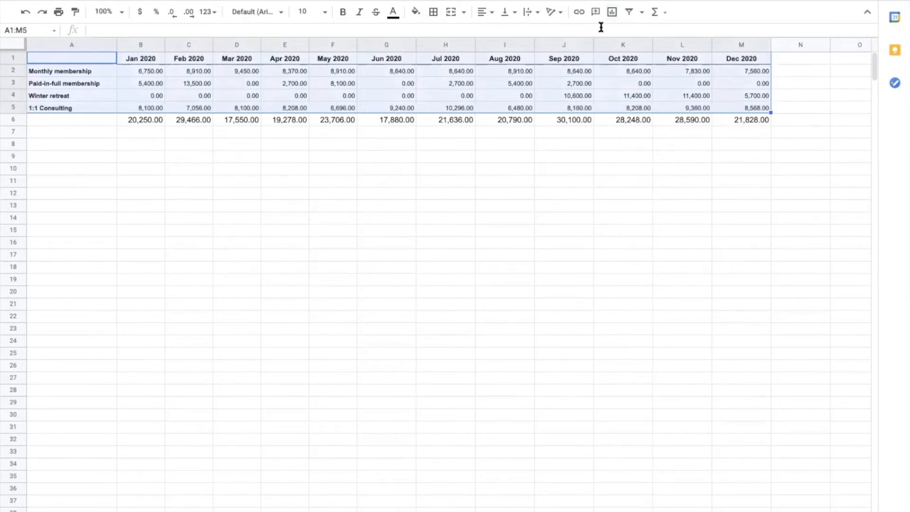
left_click(612, 17)
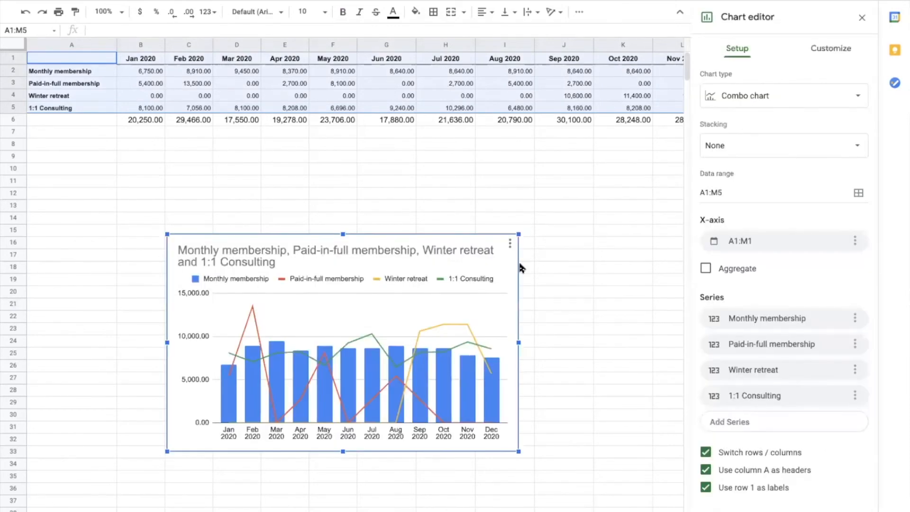
- Move the chart up beneath the revenue table and enlarge it to span about columns A to I and rows 9 to 35
left_click_drag(494, 304, 396, 244)
left_click_drag(420, 391, 517, 501)
left_click_drag(523, 213, 506, 186)
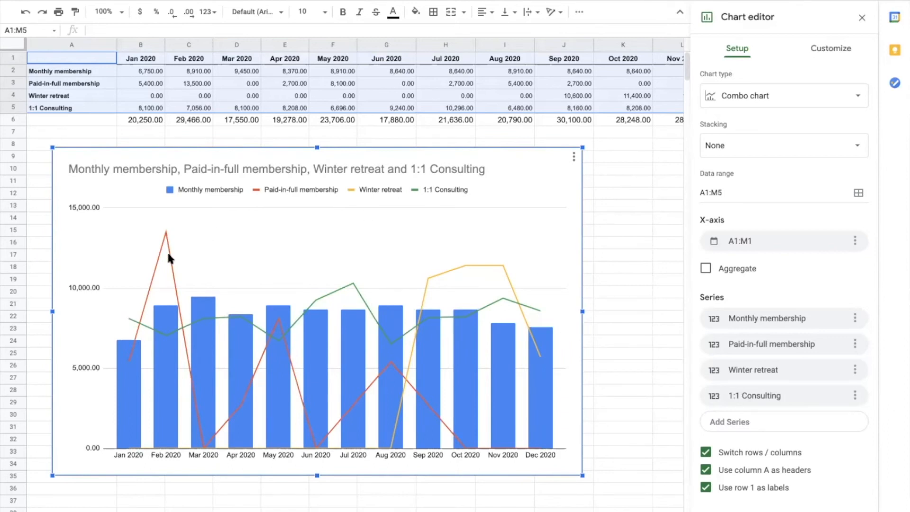
- Change the revenue chart from a combo chart to a stacked column chart
left_click(622, 217)
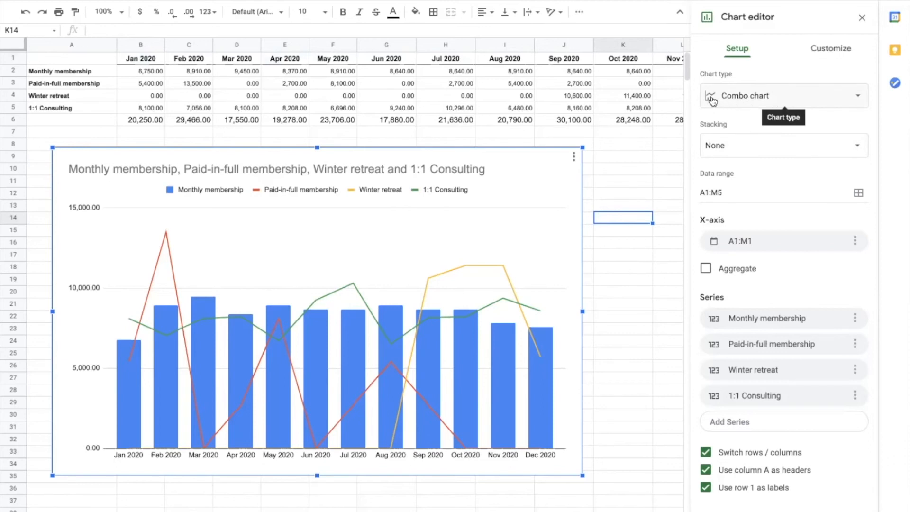
left_click(797, 99)
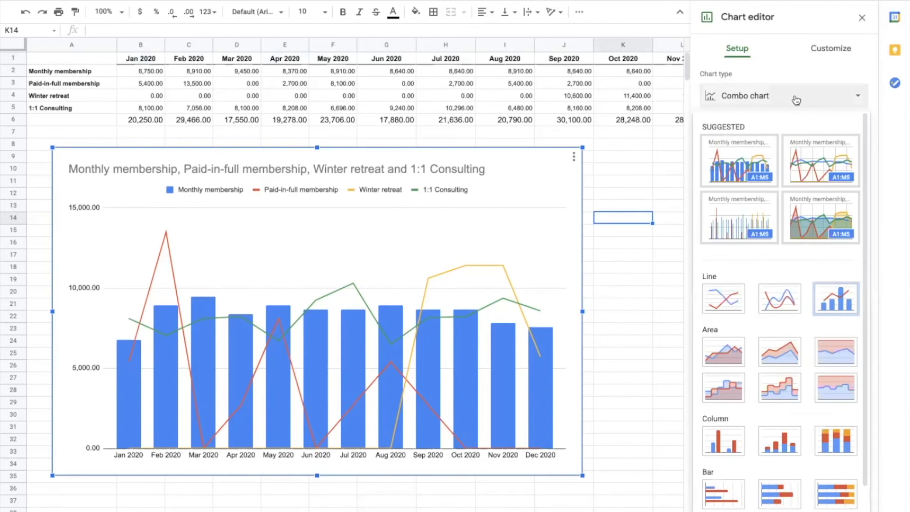
left_click(787, 445)
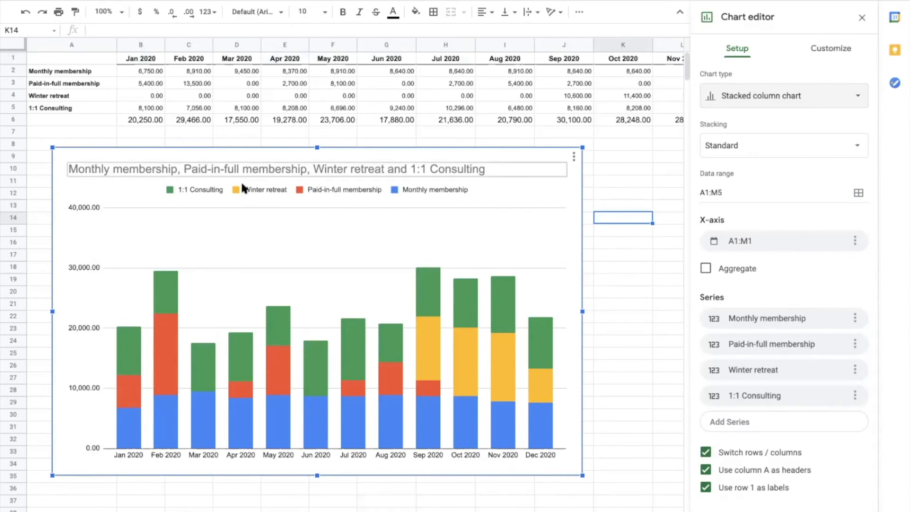
- Replace the stacked column chart's title with "Sales by Offer" and close the chart editor
left_click(188, 169)
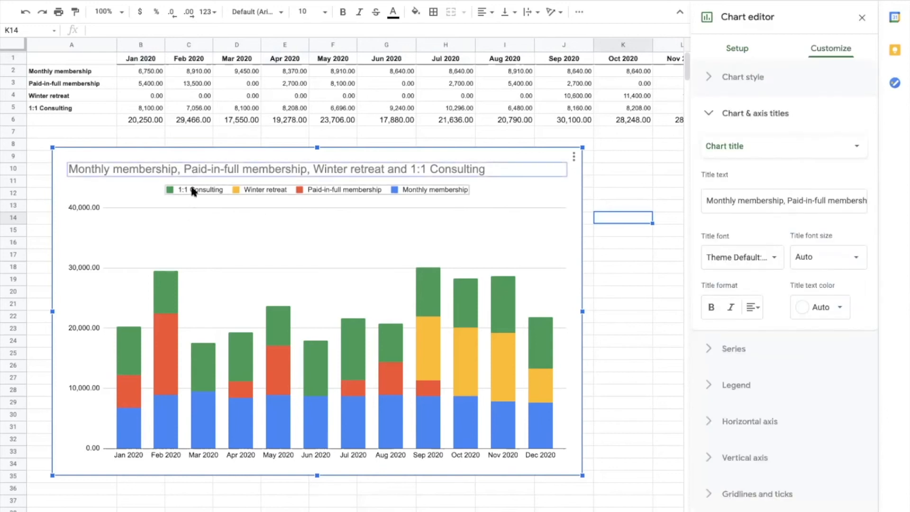
left_click(176, 169)
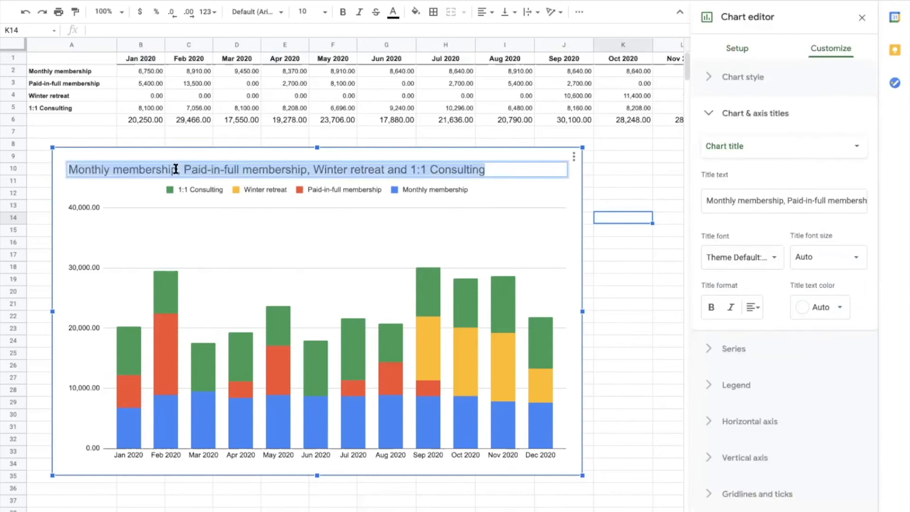
type("Sales by Offer")
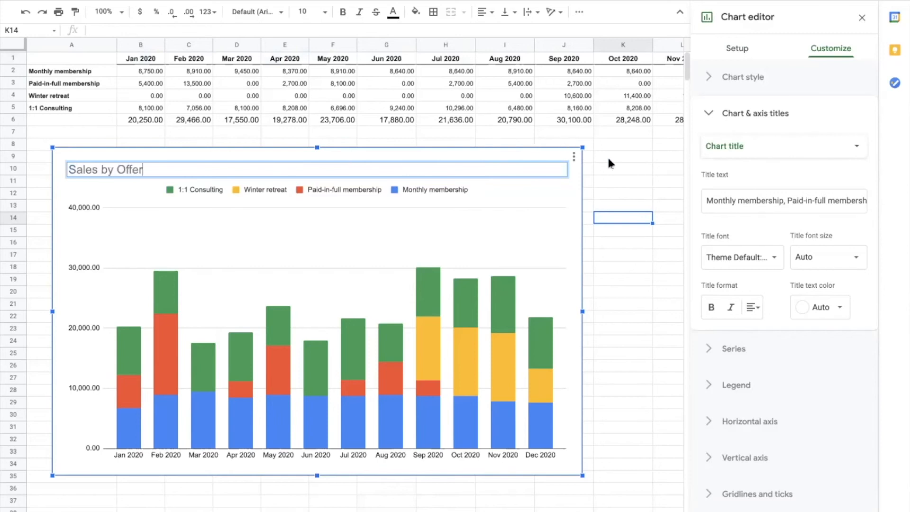
left_click(610, 169)
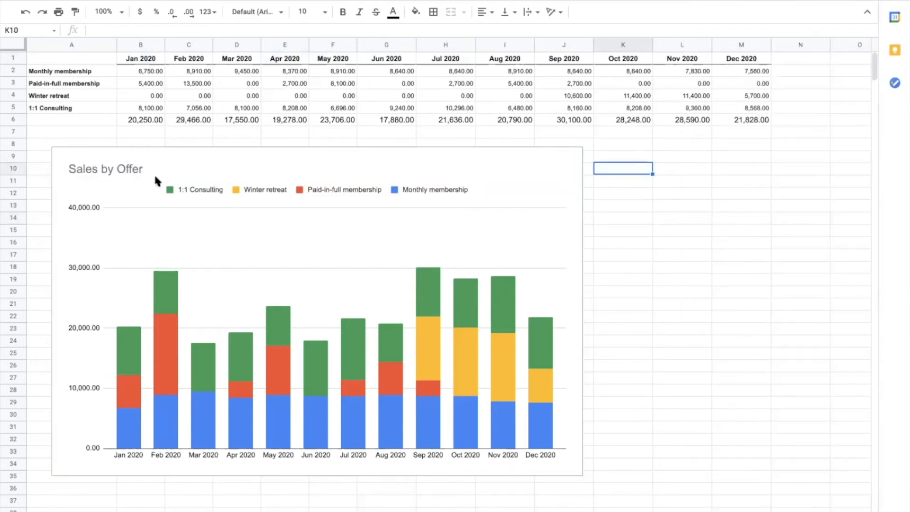
- Copy the Sales by Offer chart to the next sheet at A20 and shift it slightly up and left to start near row 19
left_click(343, 263)
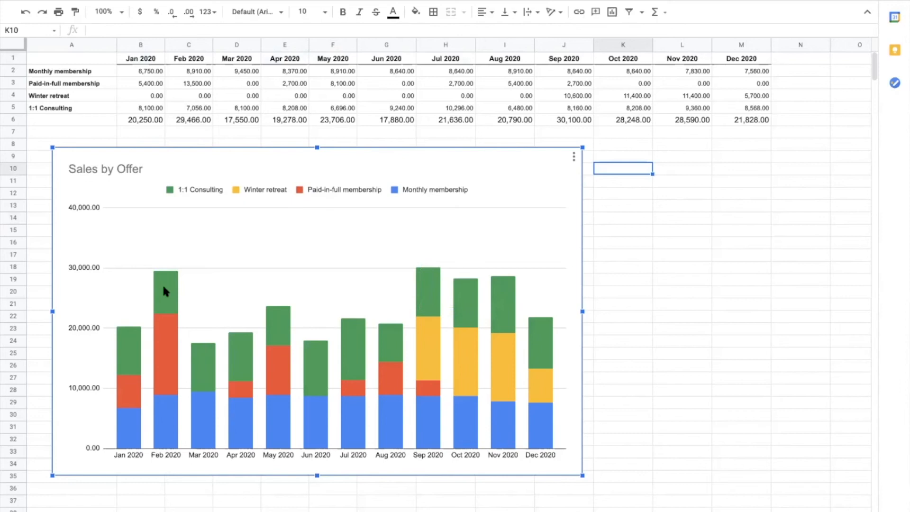
mouse_move(162, 288)
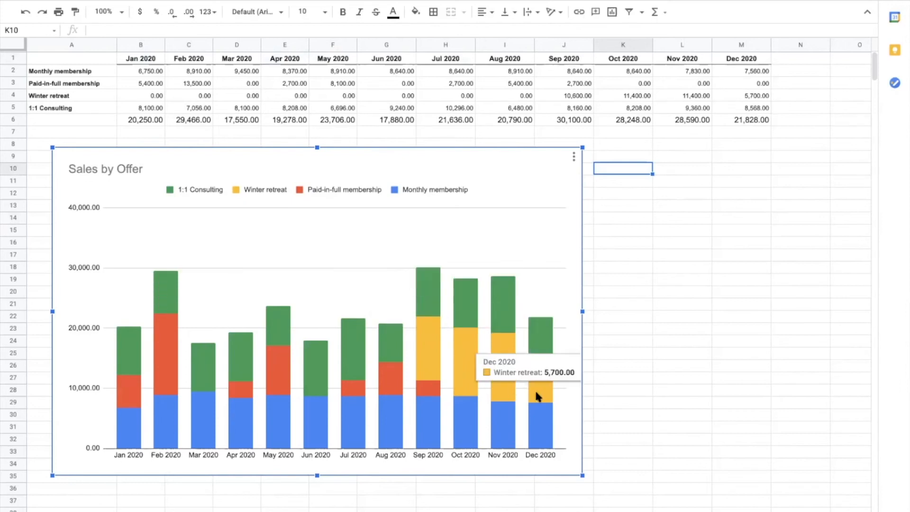
mouse_move(546, 440)
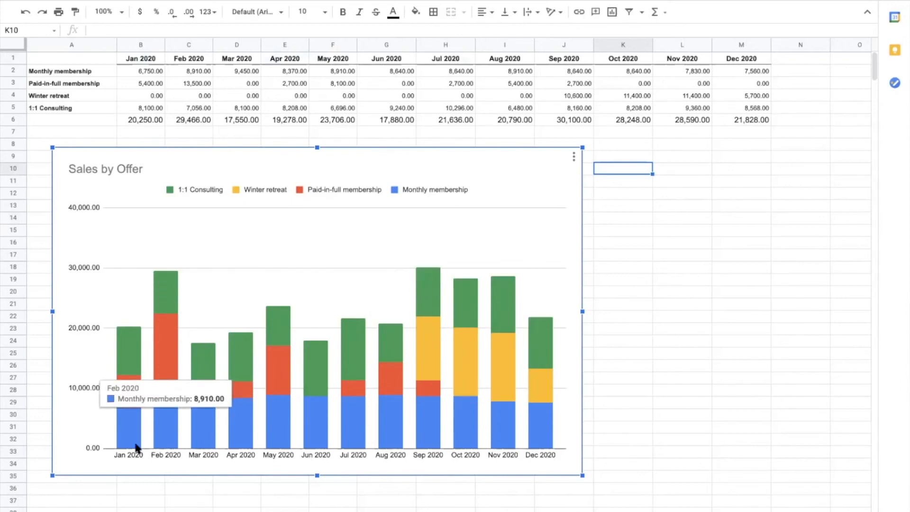
left_click_drag(403, 298, 401, 313)
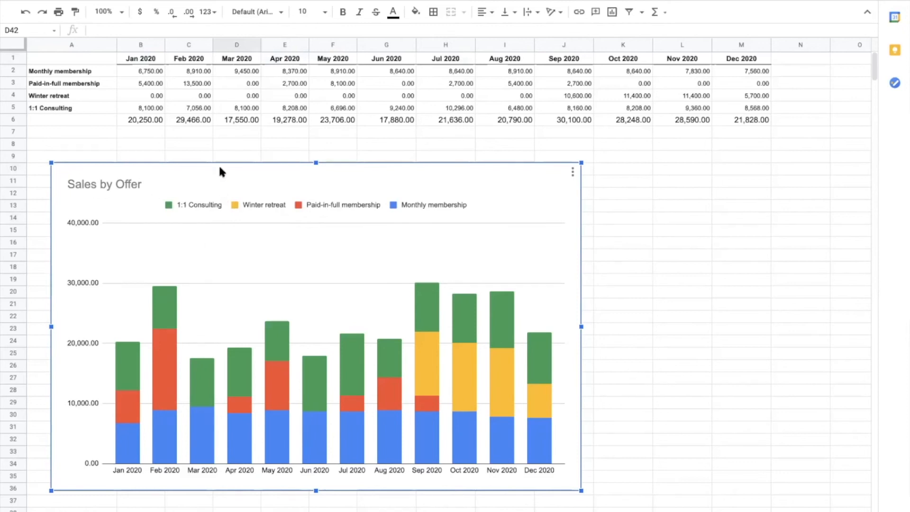
key("Escape")
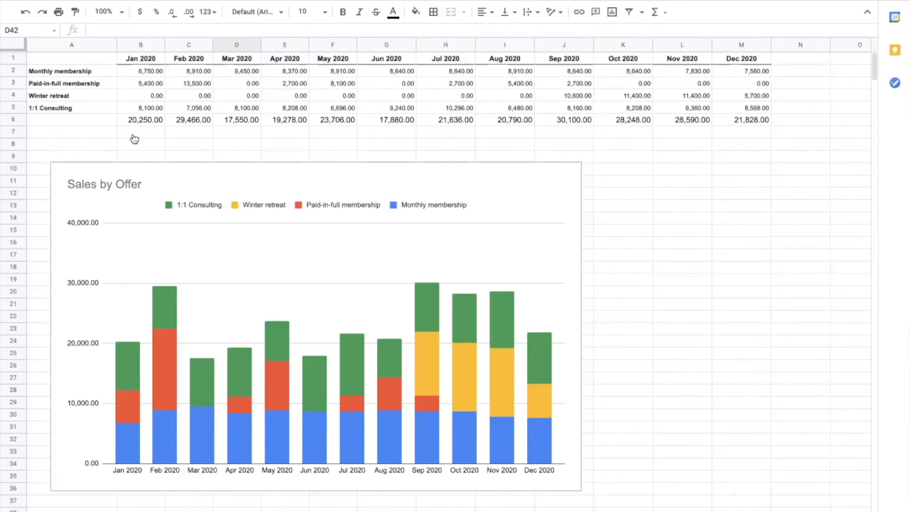
key("alt+Down")
left_click(62, 69)
key("super+v")
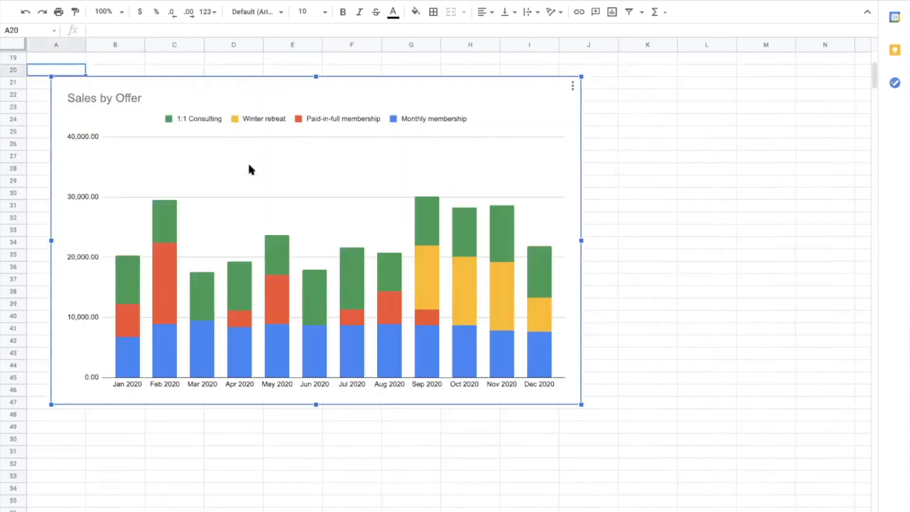
left_click_drag(249, 83, 233, 64)
left_click(273, 479)
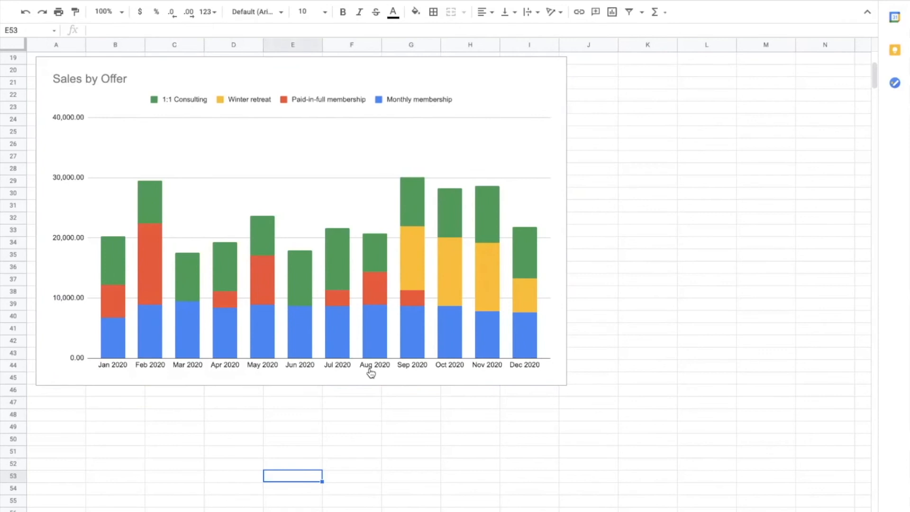
- Delete the original Sales by Offer chart from the revenue data sheet
key("alt+Up")
right_click(506, 189)
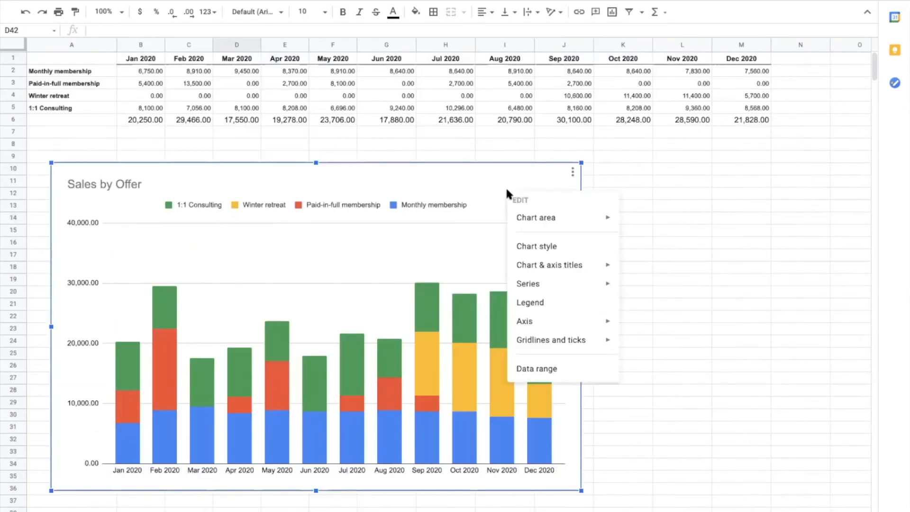
left_click(663, 219)
left_click(542, 195)
key("Delete")
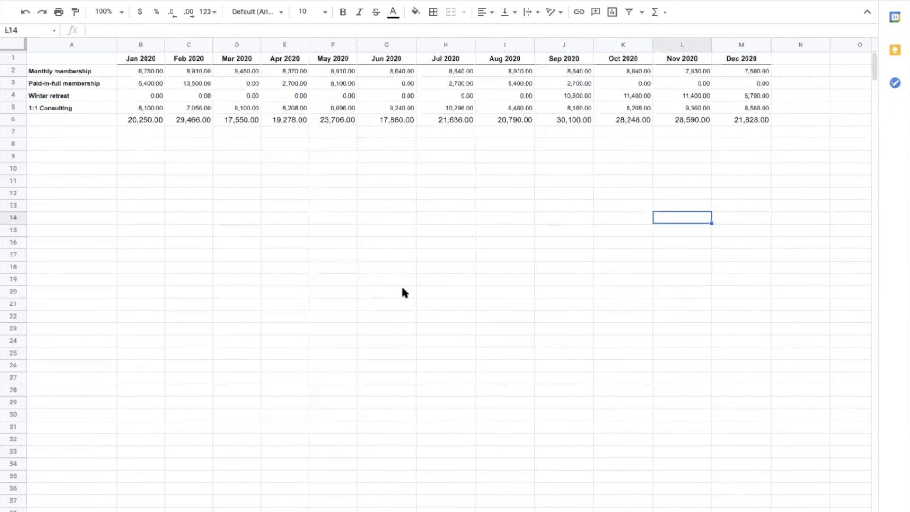
left_click(403, 291)
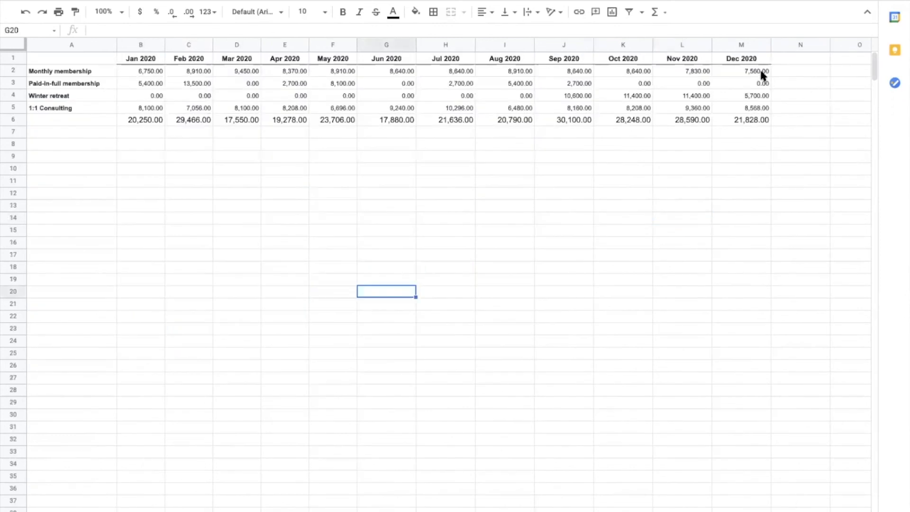
- Copy the four revenue labels from A2:A5 into A11:A14
left_click_drag(71, 72, 70, 108)
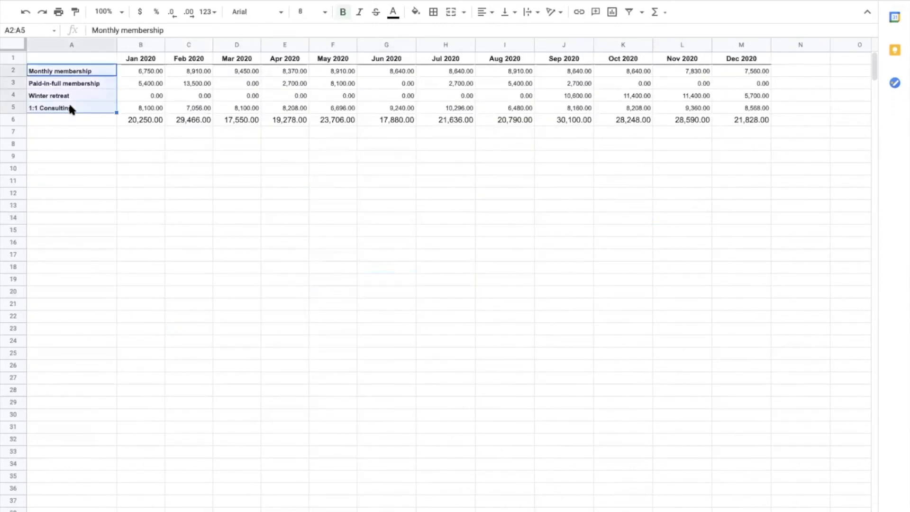
key("super+c")
left_click(70, 182)
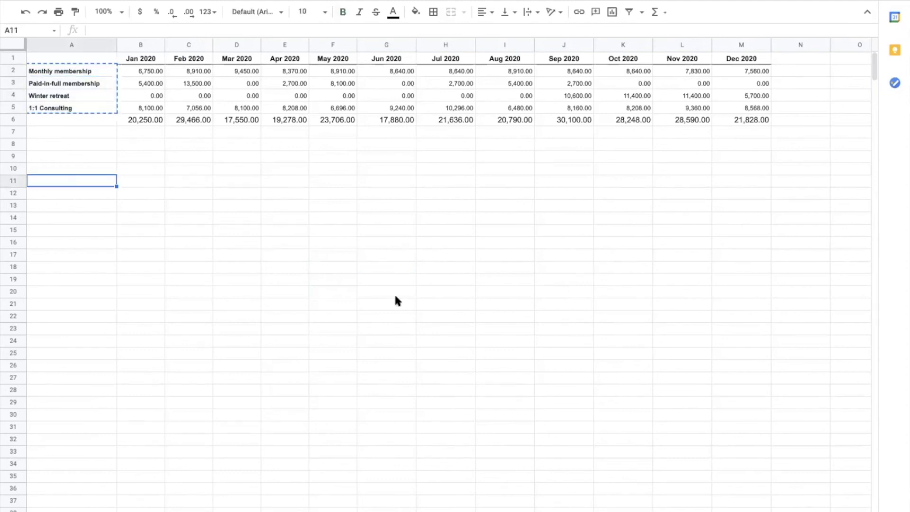
key("super+v")
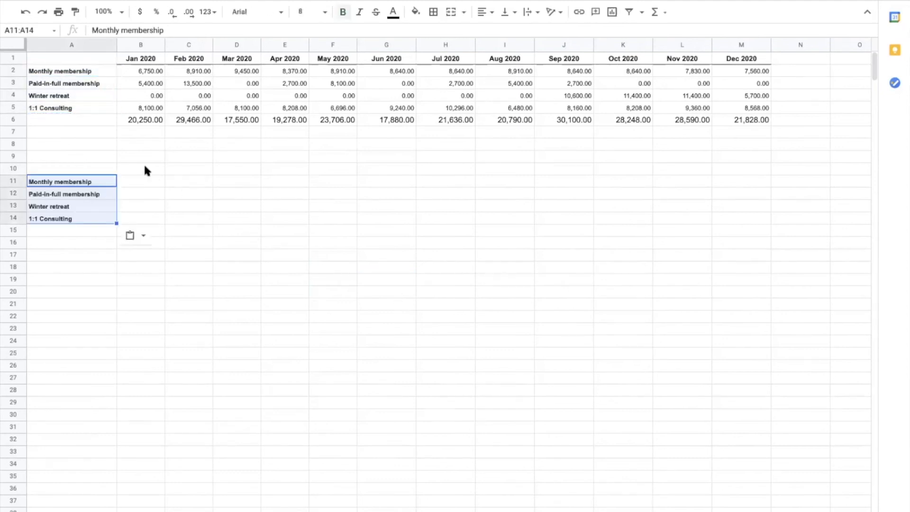
- Copy the Dec 2020 column with its header and total from M1:M6 to B10, beside the copied labels
left_click(144, 167)
left_click(743, 59)
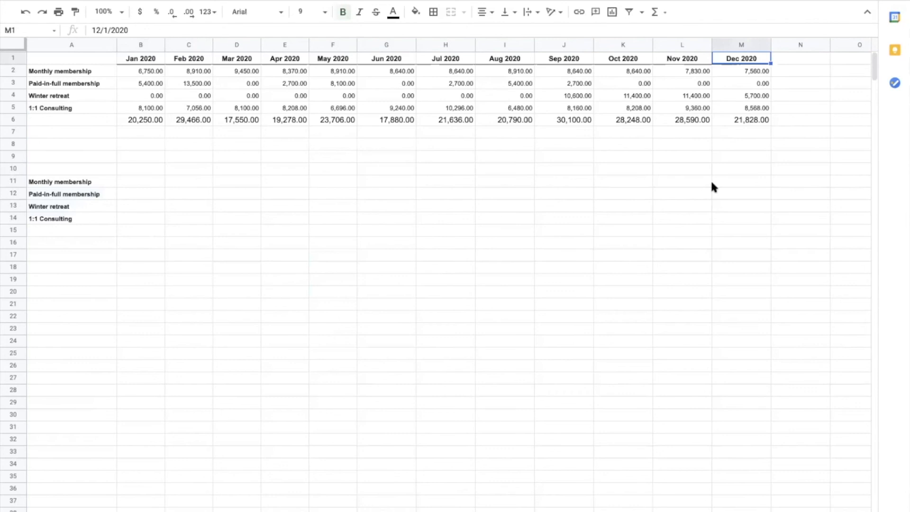
left_click_drag(732, 61, 730, 106)
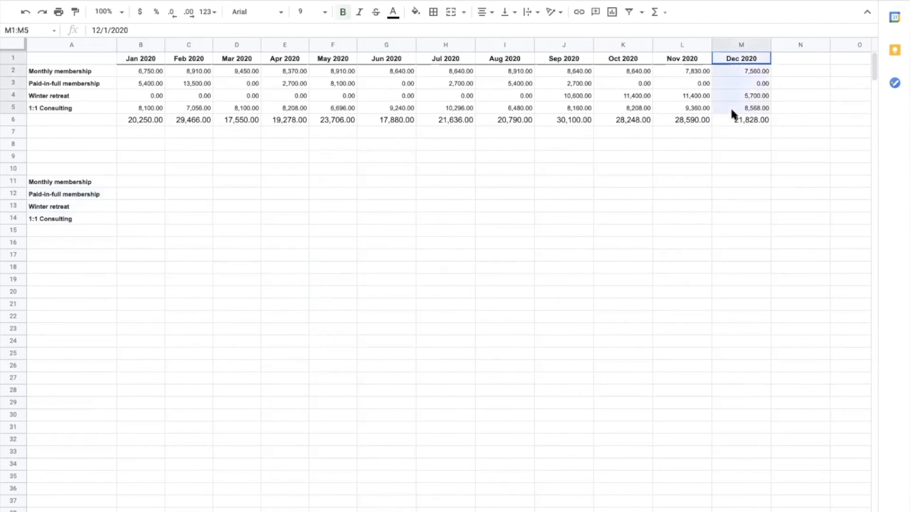
left_click_drag(737, 61, 737, 120)
key("super+c")
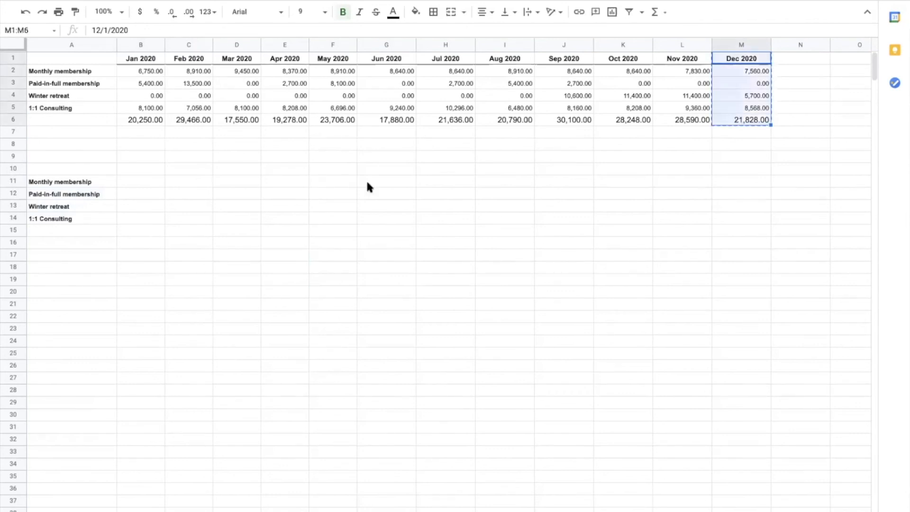
left_click(153, 167)
key("super+v")
left_click(144, 291)
- Insert a chart of the December data in A10:B14 without the total and make it a pie chart
left_click_drag(73, 166, 142, 231)
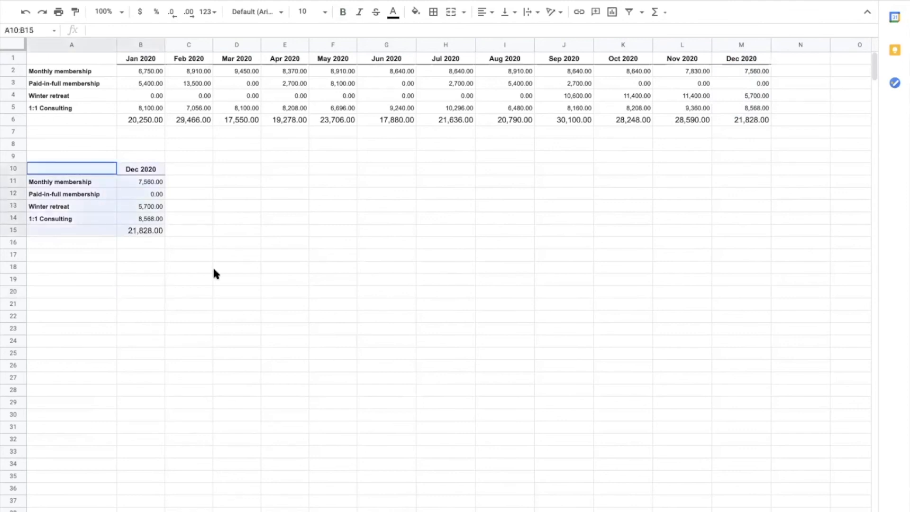
left_click(157, 232)
left_click_drag(111, 171, 163, 218)
left_click(614, 13)
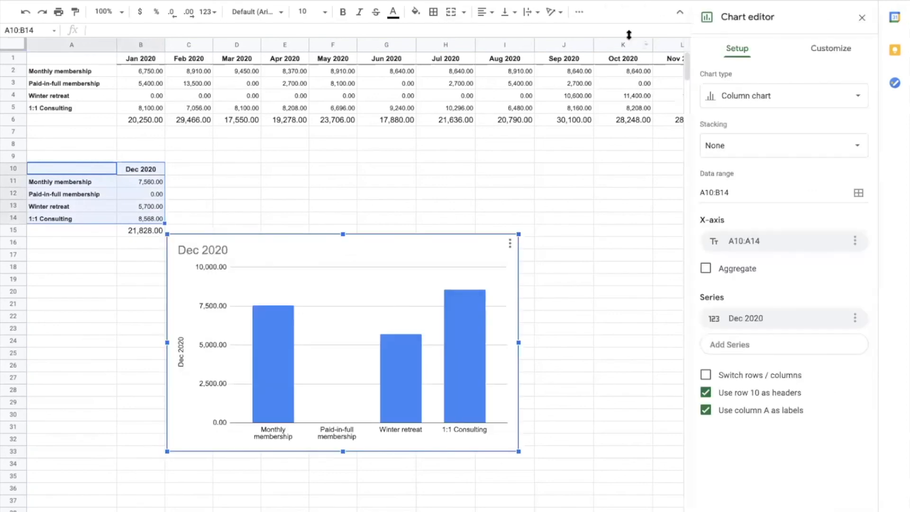
left_click(761, 99)
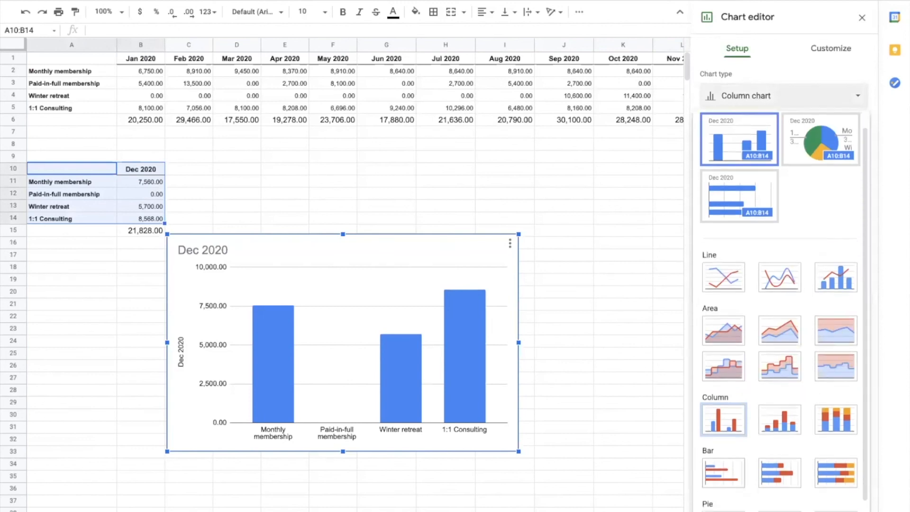
left_click(820, 158)
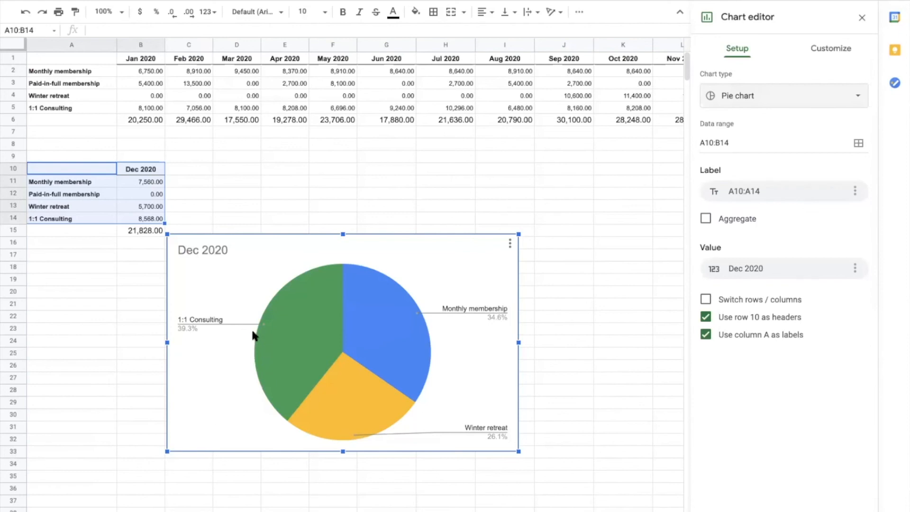
- Copy the Dec 2020 pie chart to the sheet holding the Sales by Offer chart, placing it below that chart at E53
left_click(250, 209)
left_click(262, 374)
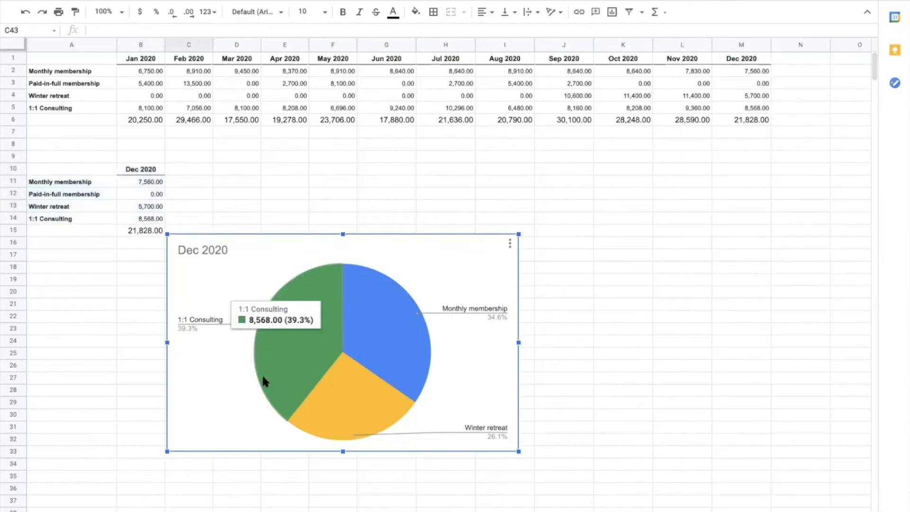
key("Escape")
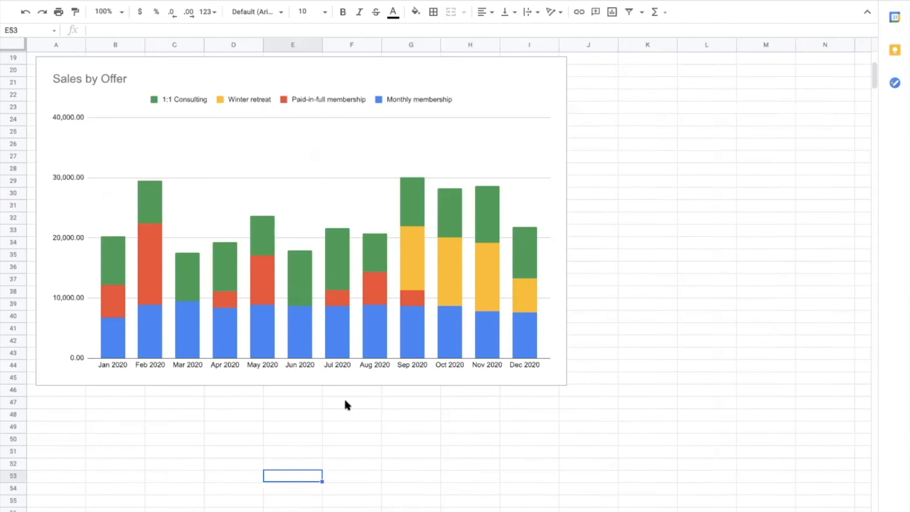
scroll(368, 415, "down", 2)
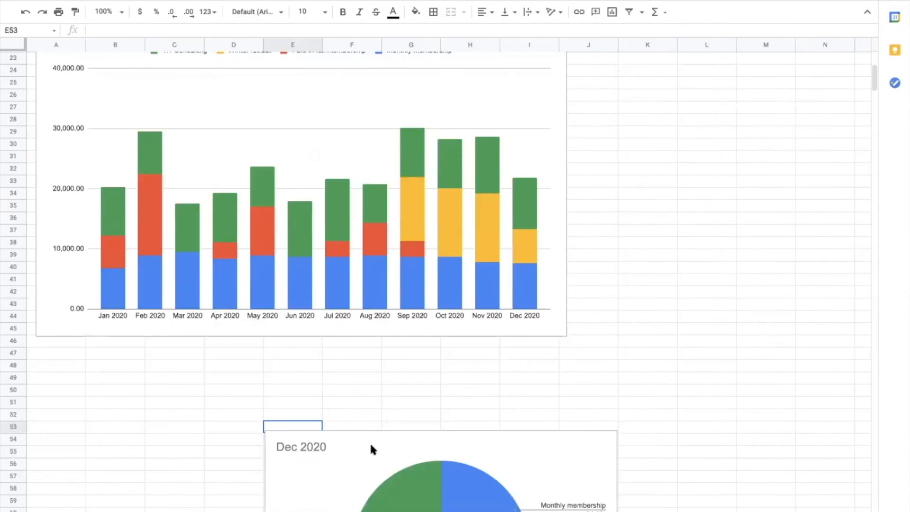
- Move the Dec 2020 pie chart directly below the Sales by Offer chart, near its left edge around row 48
left_click_drag(364, 451, 145, 375)
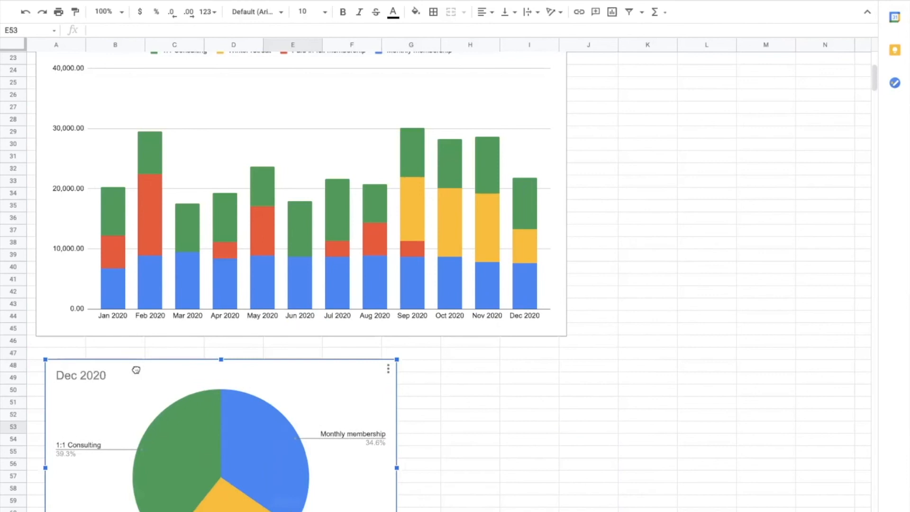
scroll(541, 445, "up", 4)
scroll(579, 456, "down", 3)
scroll(616, 481, "down", 1)
left_click(544, 476)
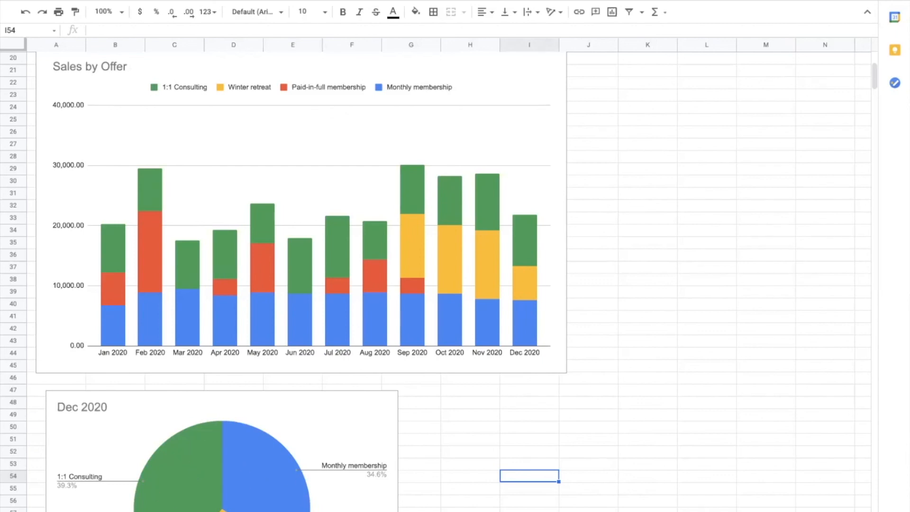
- Move the Sales by Offer chart up near row 4, make it shorter and widen it to column M
scroll(323, 477, "up", 3)
left_click(281, 145)
left_click_drag(257, 140, 258, 72)
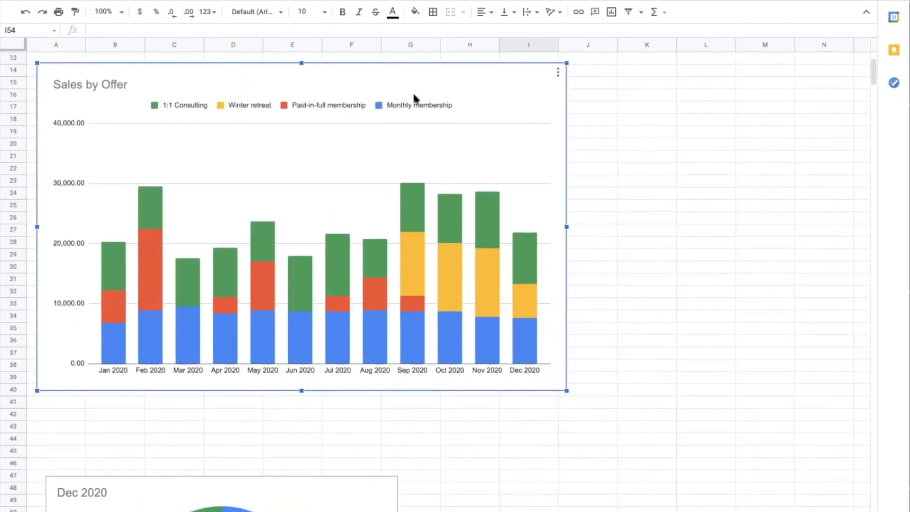
left_click_drag(566, 227, 758, 227)
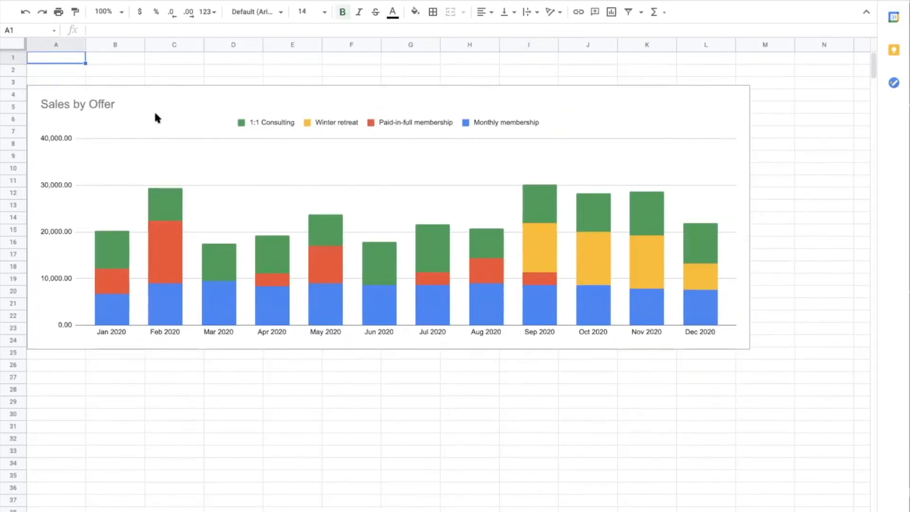
- Place the Sales by Offer chart at the sheet's first rows in column A and narrow it to end in column I
left_click_drag(137, 100, 146, 76)
left_click_drag(755, 192, 609, 183)
left_click(671, 97)
left_click_drag(755, 192, 534, 191)
left_click(352, 426)
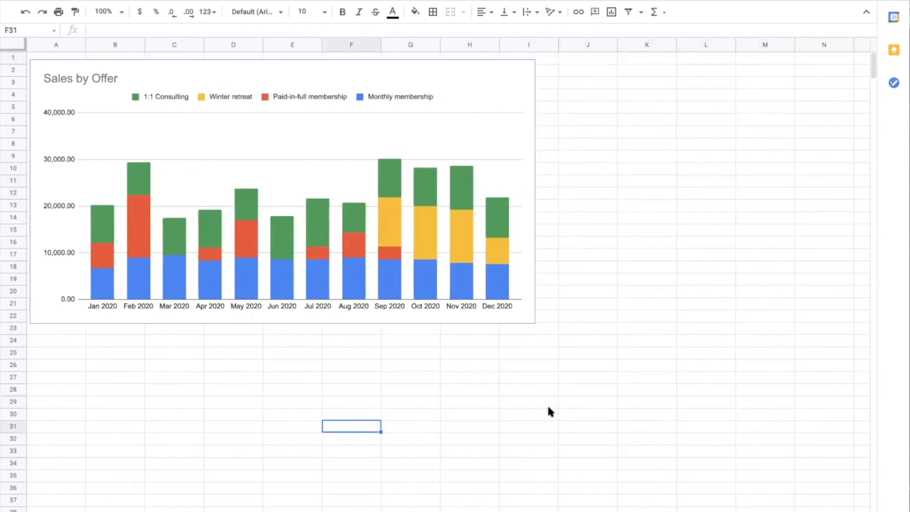
left_click(452, 404)
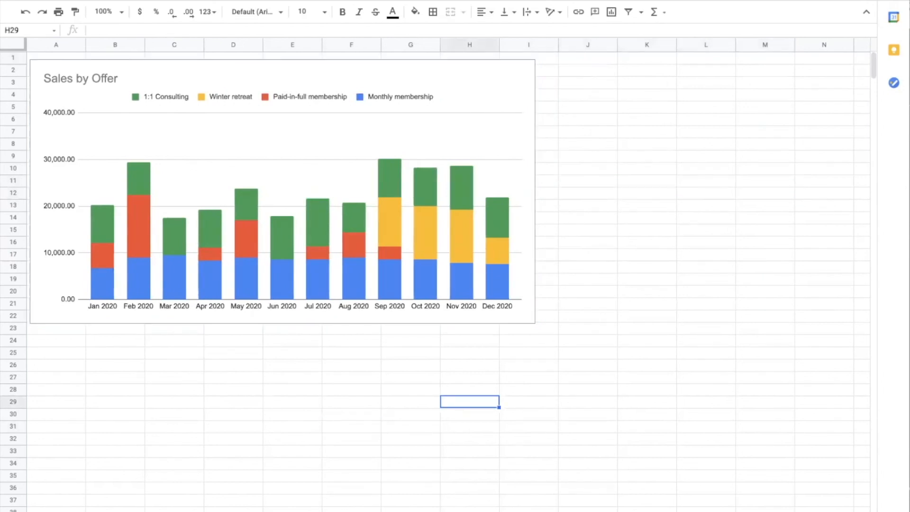
- Move the Dec 2020 pie chart up beside the Sales by Offer chart and shrink it to fit columns J to N without overlapping
scroll(264, 495, "down", 3)
left_click_drag(448, 455, 553, 120)
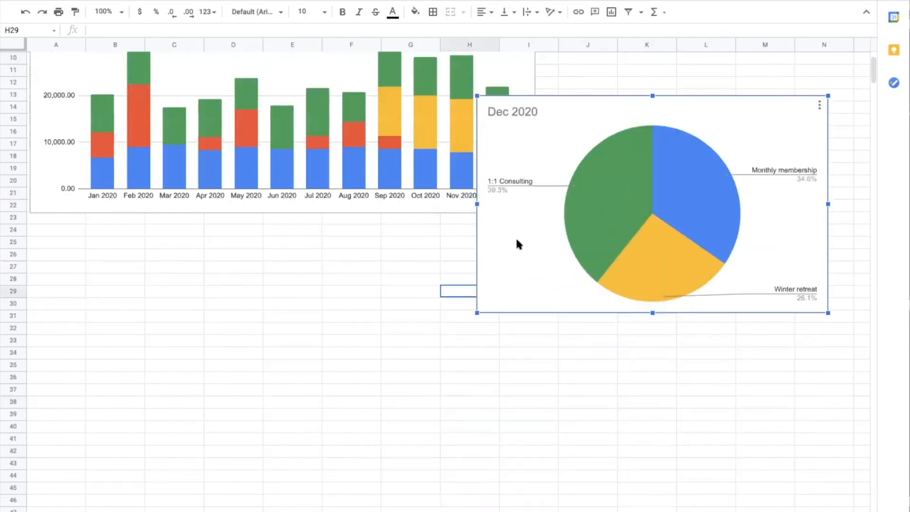
scroll(515, 236, "up", 3)
left_click_drag(549, 243, 578, 158)
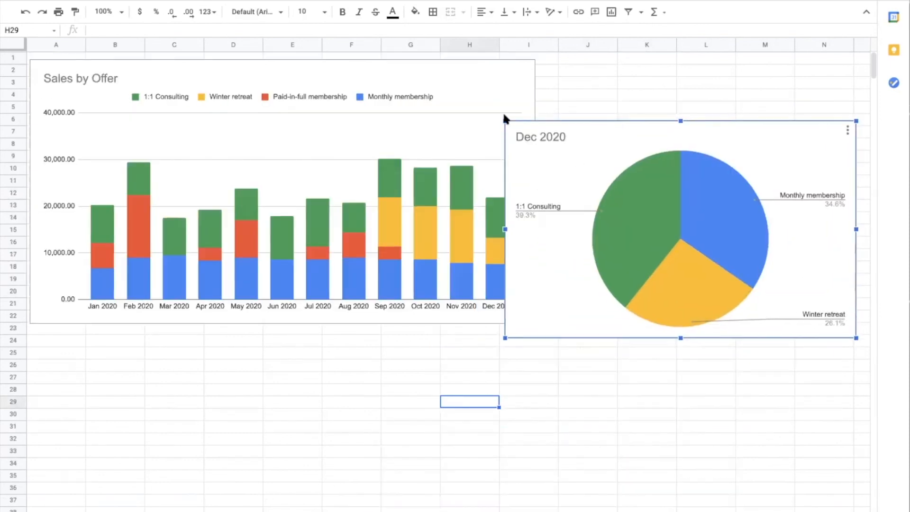
left_click_drag(503, 118, 643, 161)
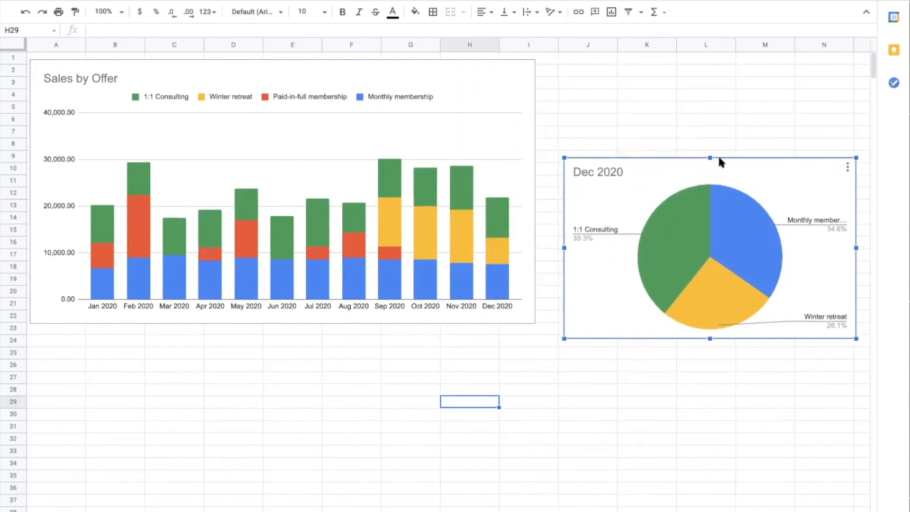
- Stretch the Dec 2020 pie chart to the height of the Sales by Offer chart and widen it back to column H
left_click_drag(709, 156, 708, 60)
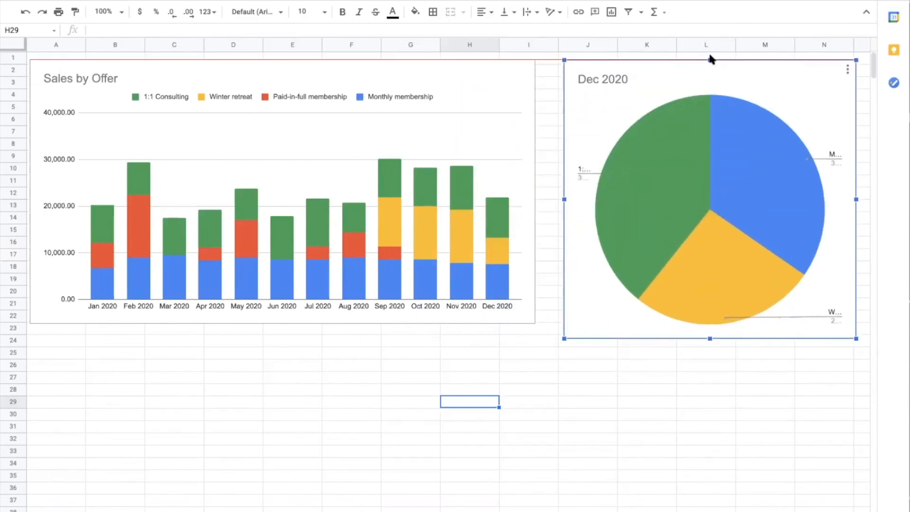
left_click_drag(707, 338, 704, 322)
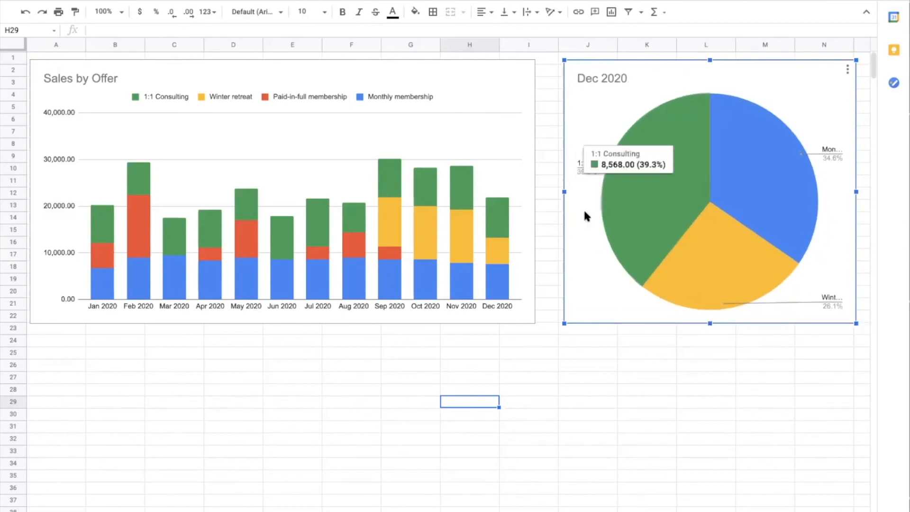
left_click_drag(564, 192, 439, 177)
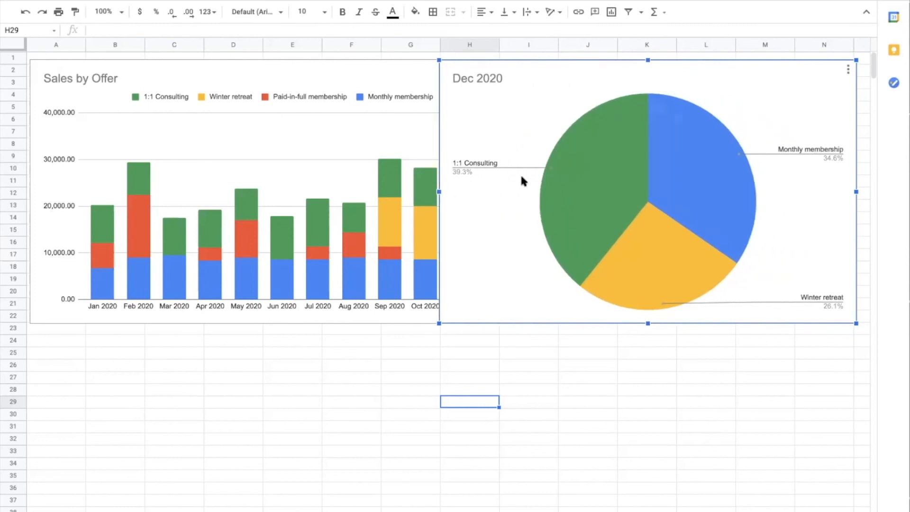
- Shrink the Dec 2020 pie chart and place it beside the Sales by Offer chart, spanning columns J to N down to row 17
left_click_drag(855, 322, 728, 237)
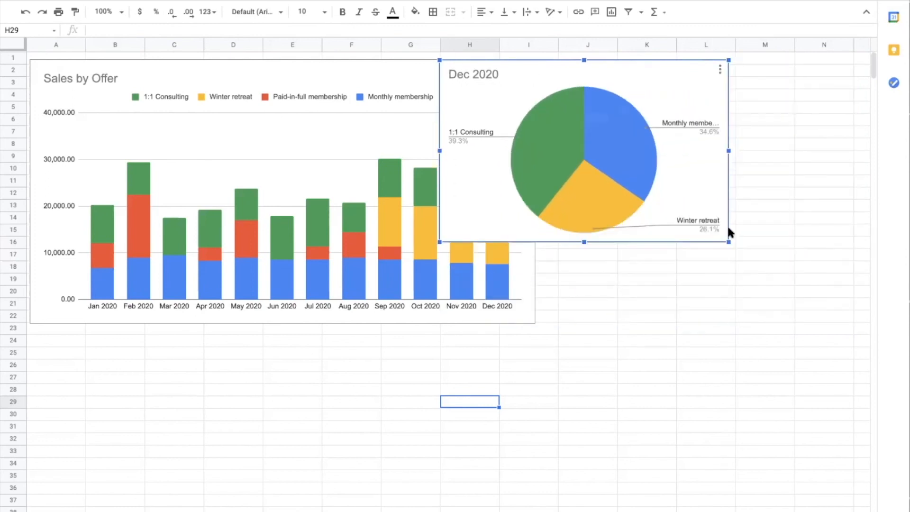
left_click_drag(653, 75, 750, 88)
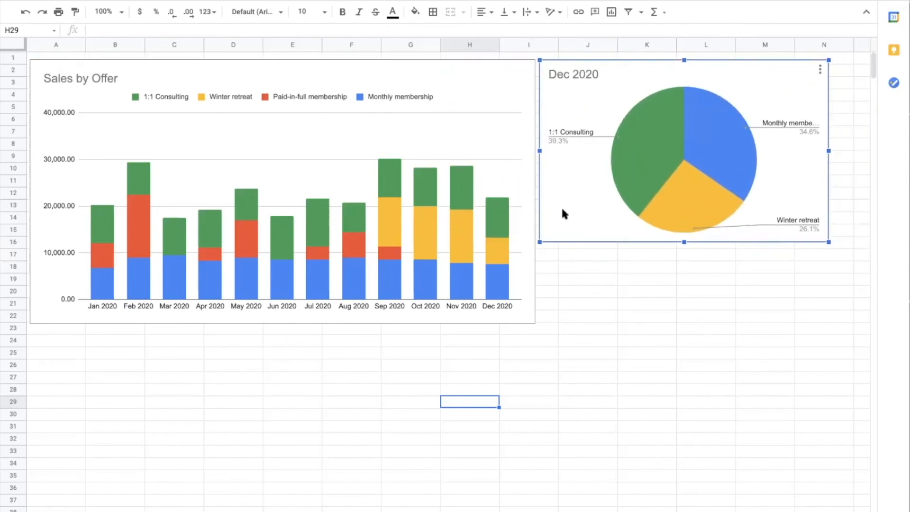
left_click_drag(616, 78, 662, 97)
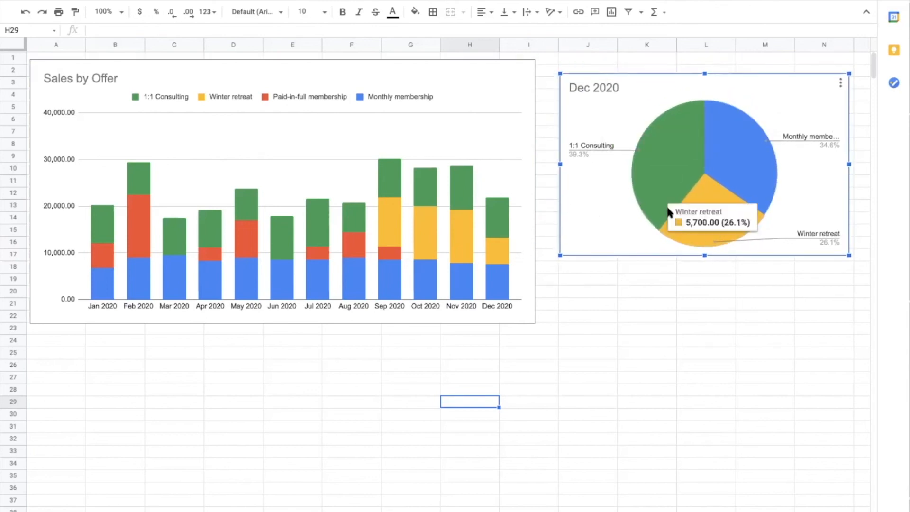
left_click(79, 366)
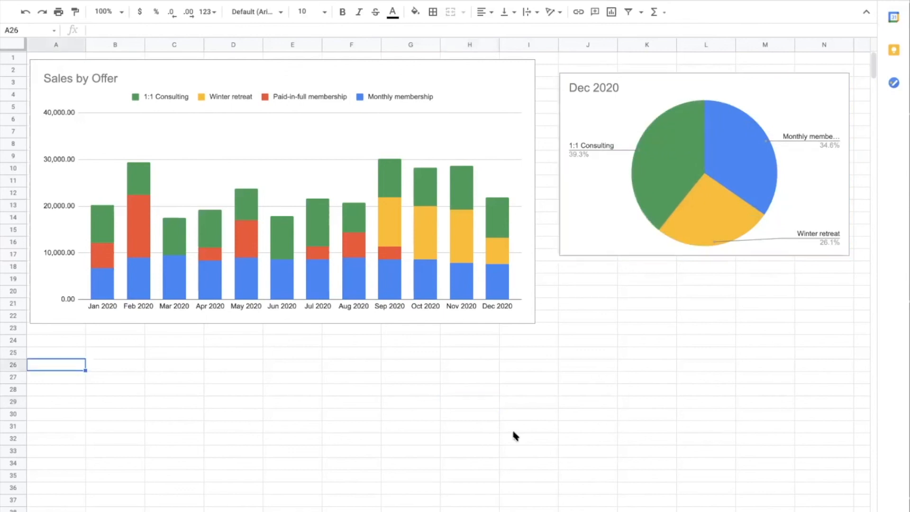